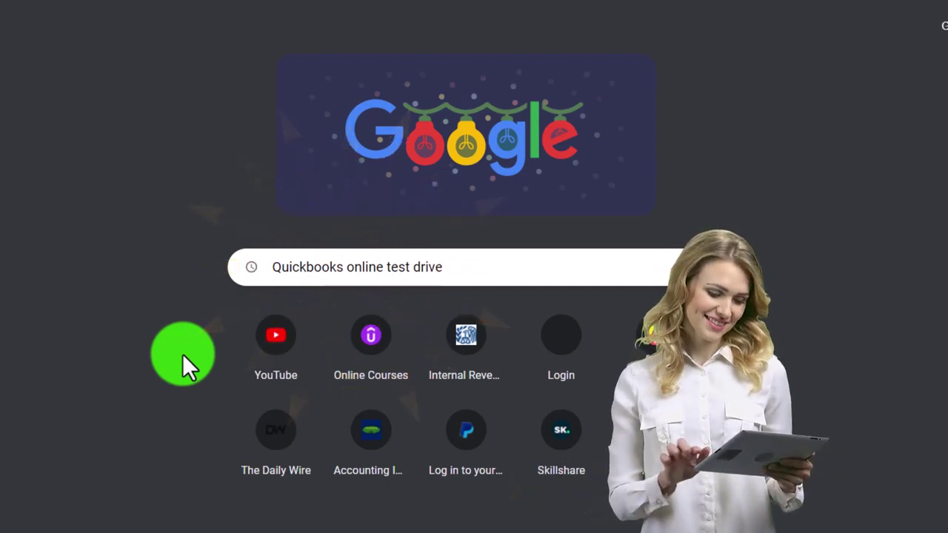
Search Google for Quickbooks online test drive, then open the United States test drive sample company and complete its security verification.
{"action": "key", "text": "Return"}
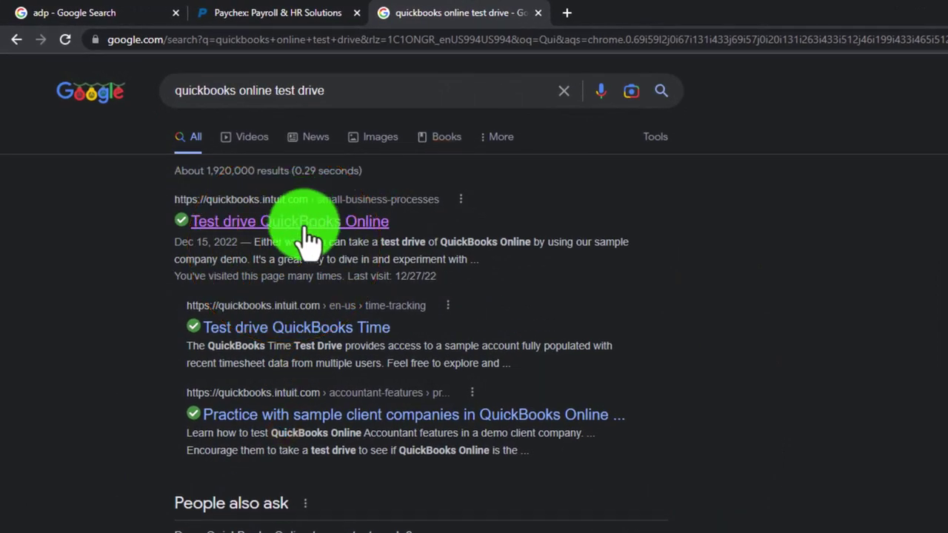
{"action": "left_click", "coordinate": [308, 222]}
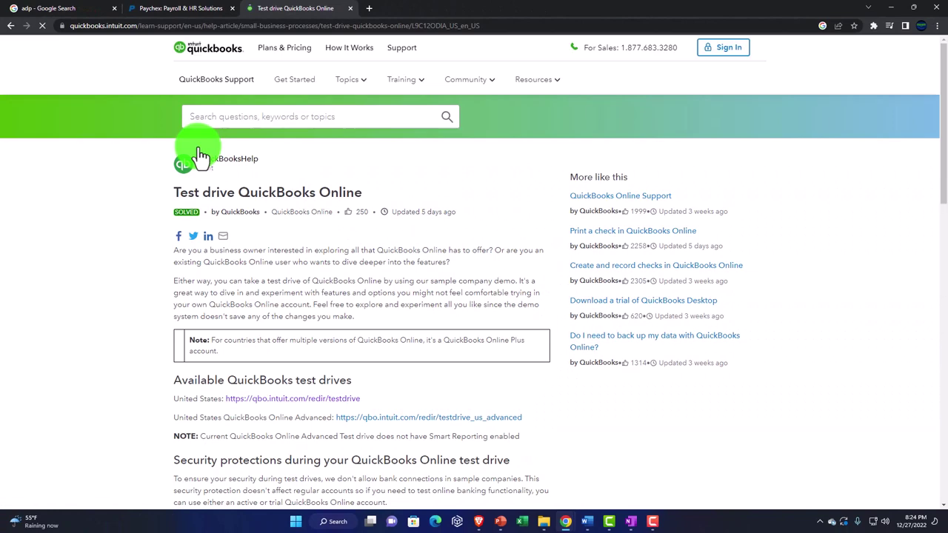
{"action": "scroll", "coordinate": [107, 316], "scroll_direction": "down", "scroll_amount": 1}
{"action": "left_click", "coordinate": [261, 309]}
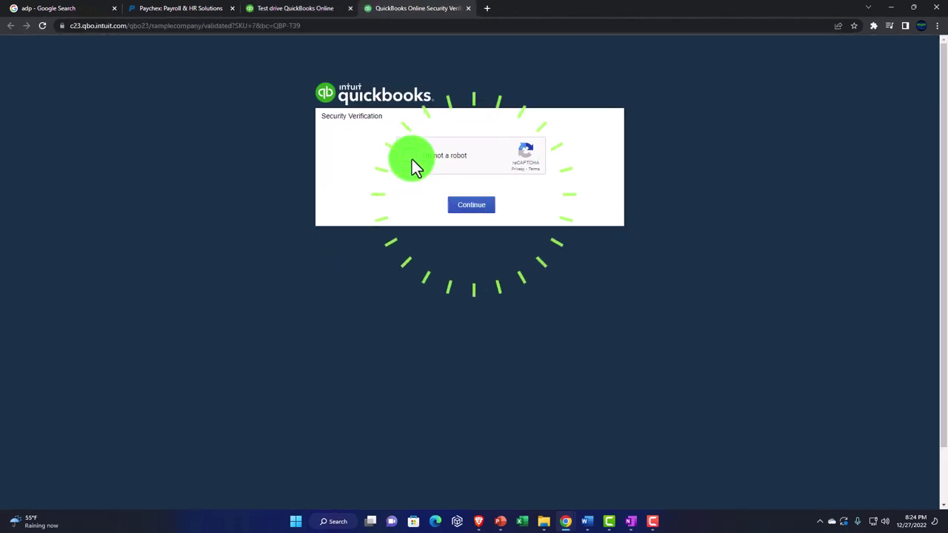
{"action": "left_click", "coordinate": [415, 167]}
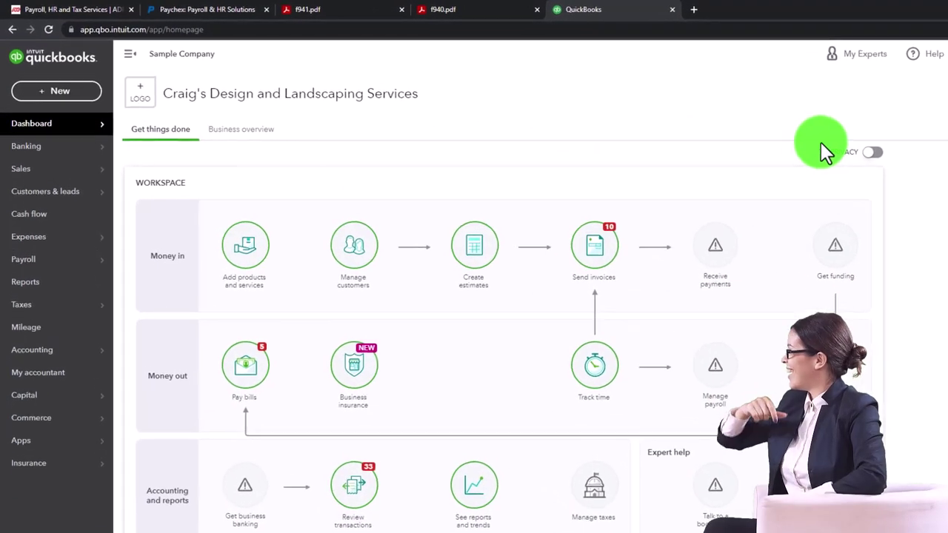
Enlarge the sample company page and check in the settings whether Accountant view or Business view is in use.
{"action": "key", "text": "ctrl+plus"}
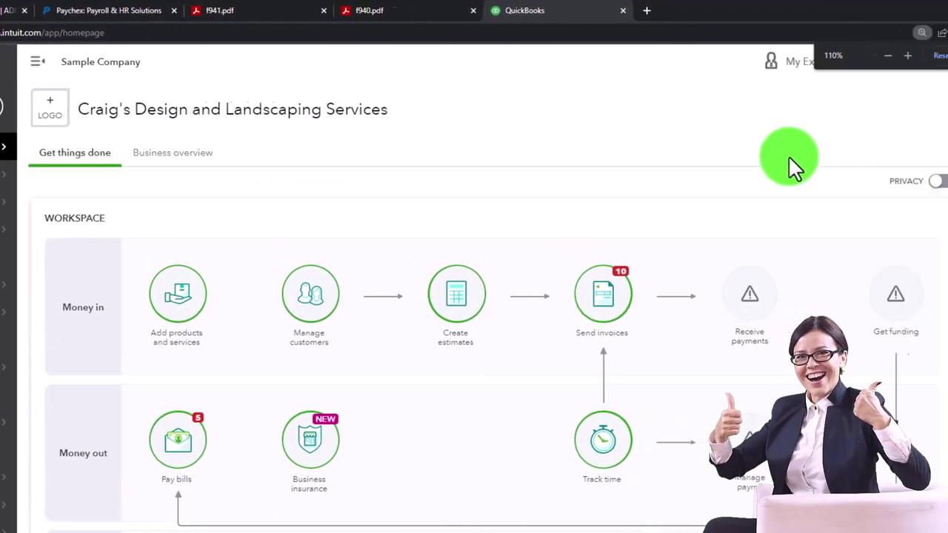
{"action": "key", "text": "ctrl+plus"}
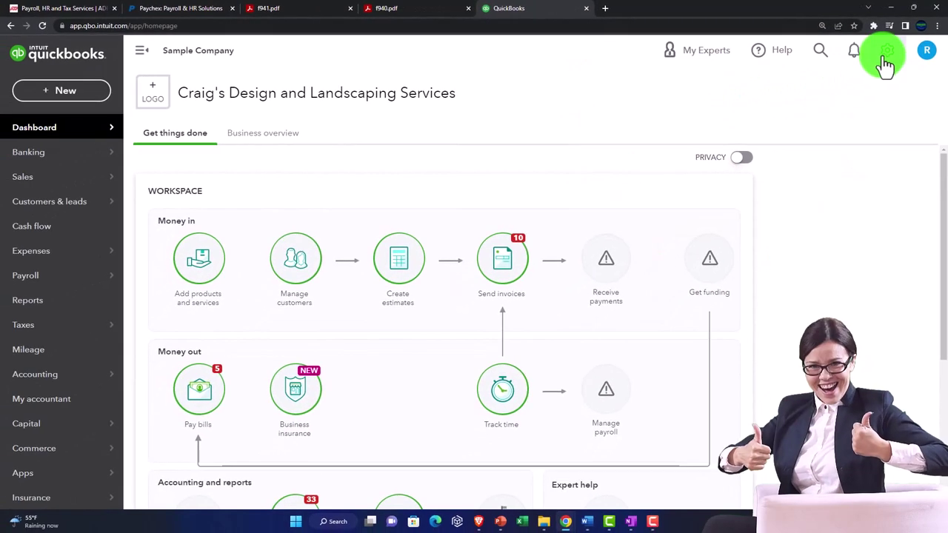
{"action": "left_click", "coordinate": [886, 54]}
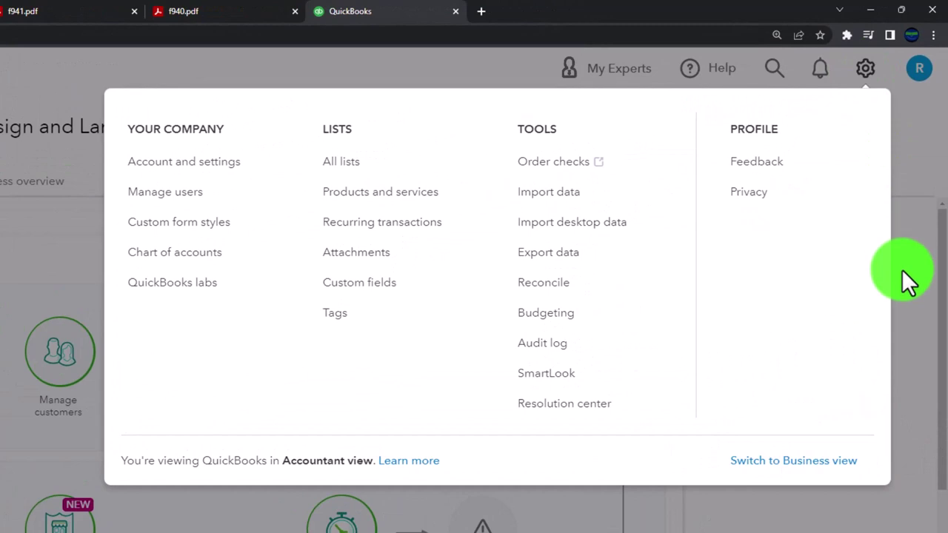
{"action": "left_click", "coordinate": [846, 479]}
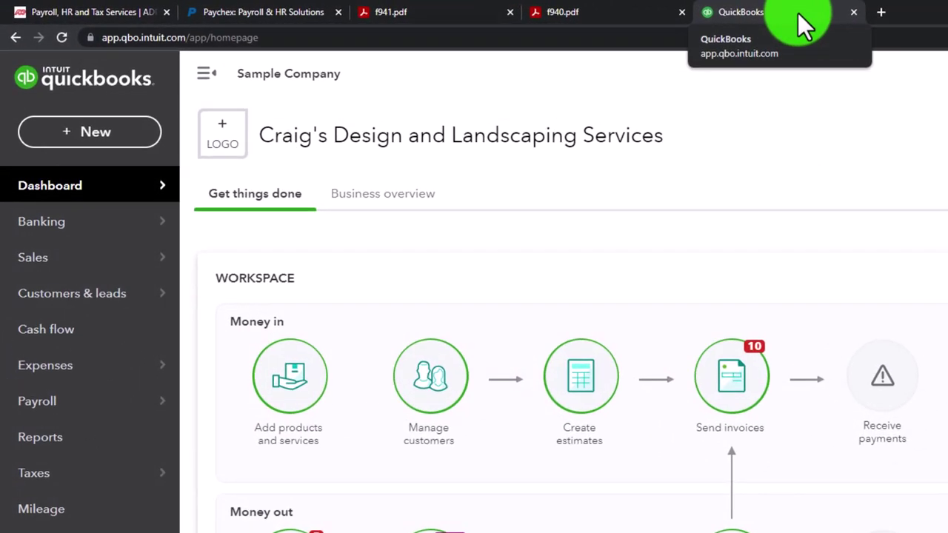
Duplicate the sample company browser tab twice.
{"action": "right_click", "coordinate": [797, 11]}
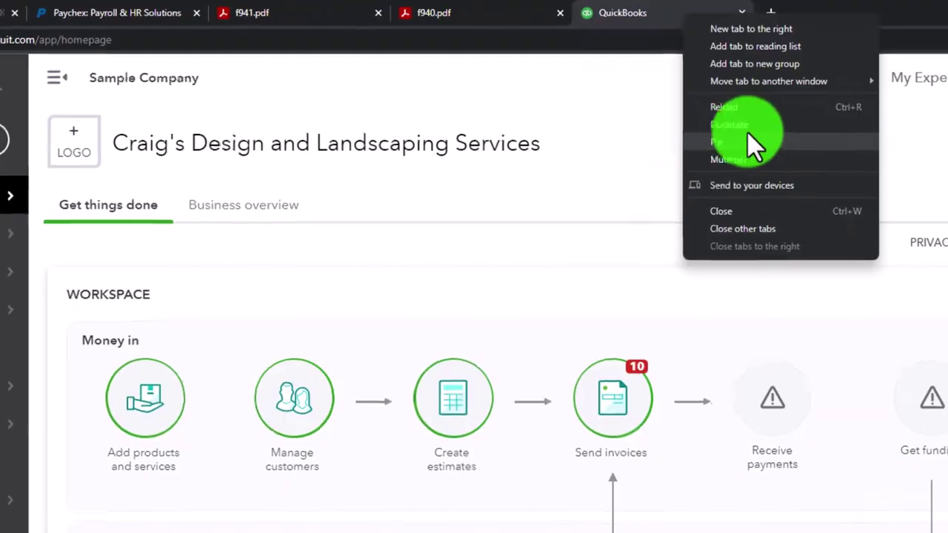
{"action": "left_click", "coordinate": [741, 125]}
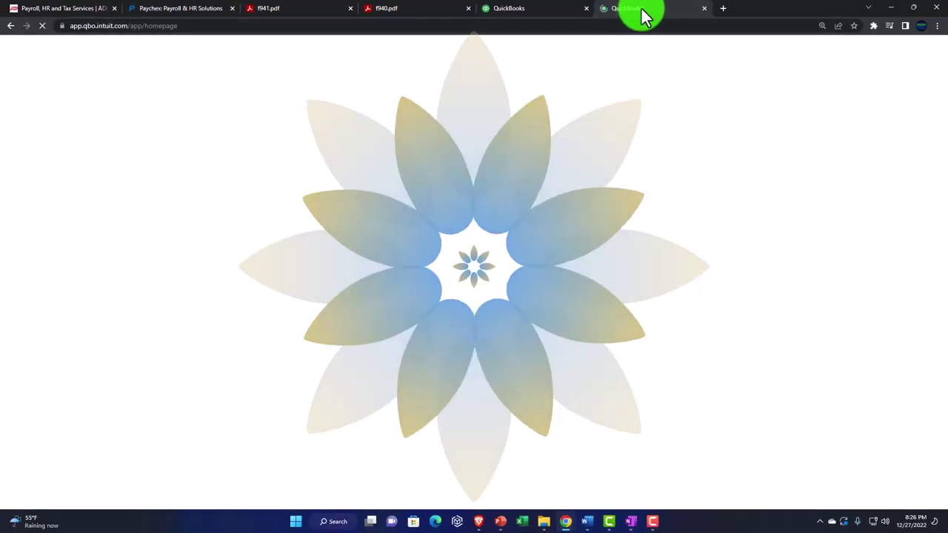
{"action": "right_click", "coordinate": [643, 13]}
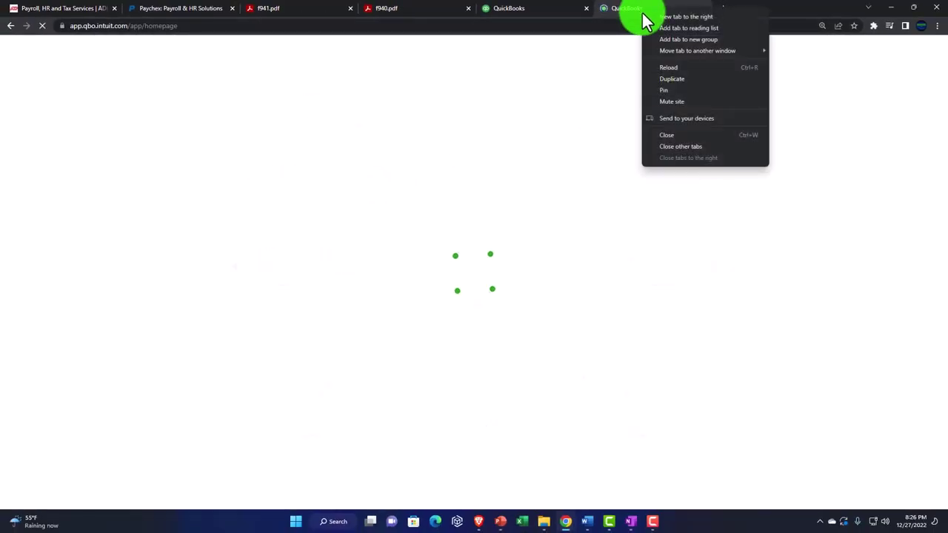
{"action": "left_click", "coordinate": [672, 80]}
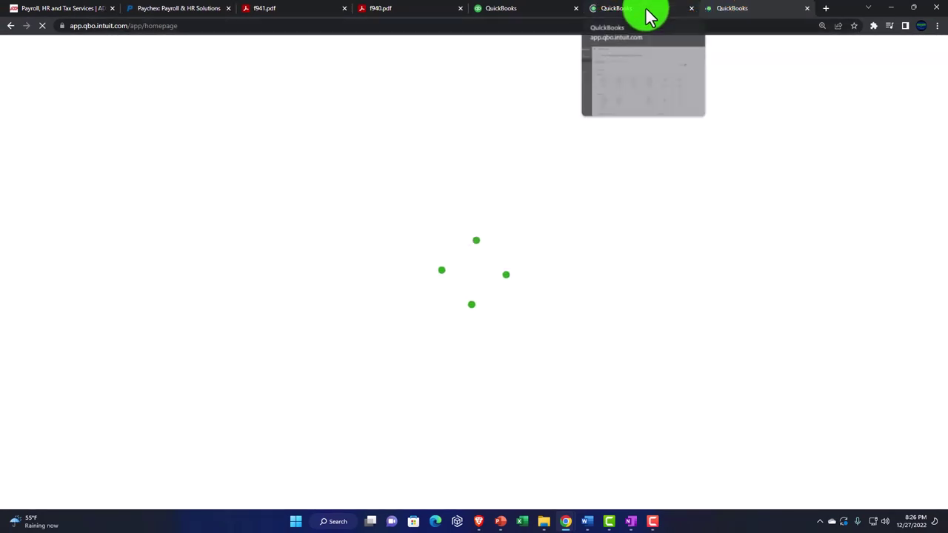
Open the Balance Sheet report in the first duplicated tab.
{"action": "left_click", "coordinate": [649, 16]}
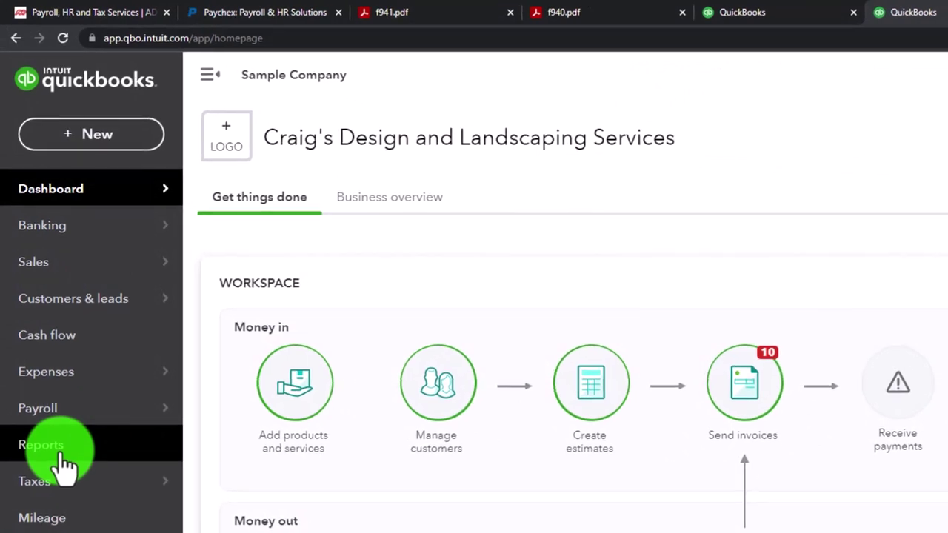
{"action": "left_click", "coordinate": [64, 455]}
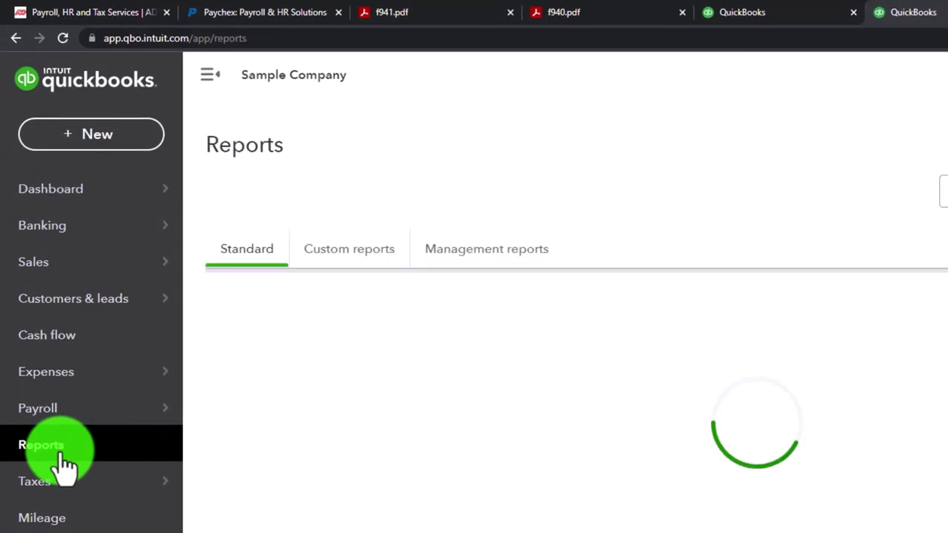
{"action": "left_click", "coordinate": [281, 428]}
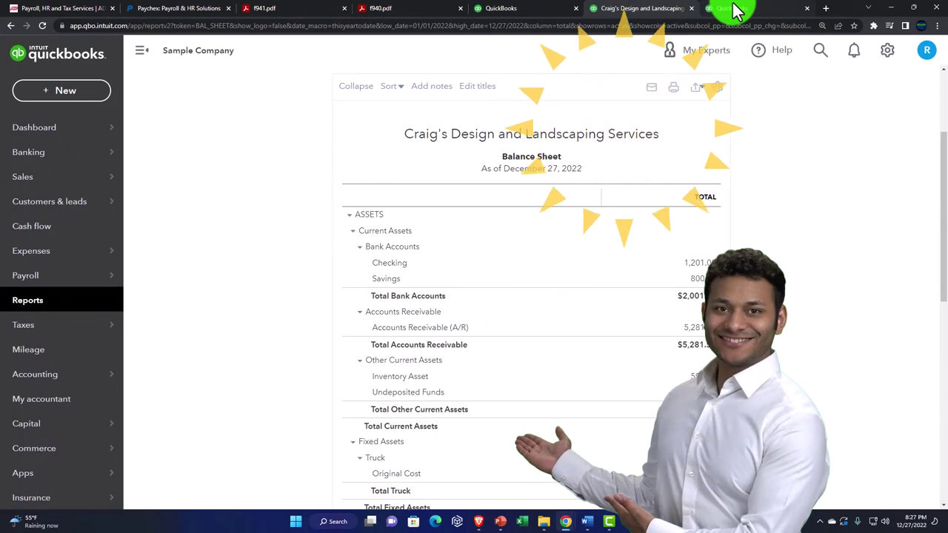
Open the Profit and Loss report in the second duplicated tab and collapse its navigation sidebar.
{"action": "left_click", "coordinate": [732, 9]}
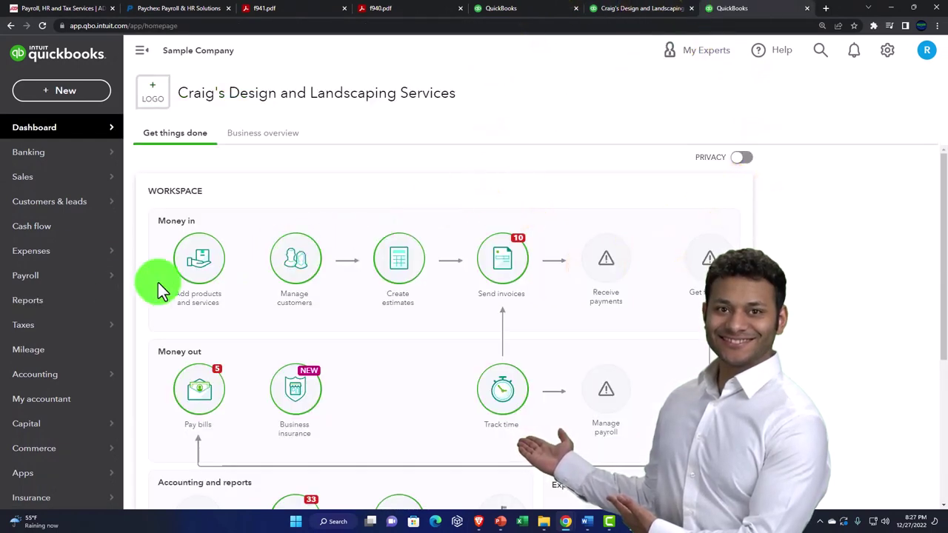
{"action": "left_click", "coordinate": [43, 310]}
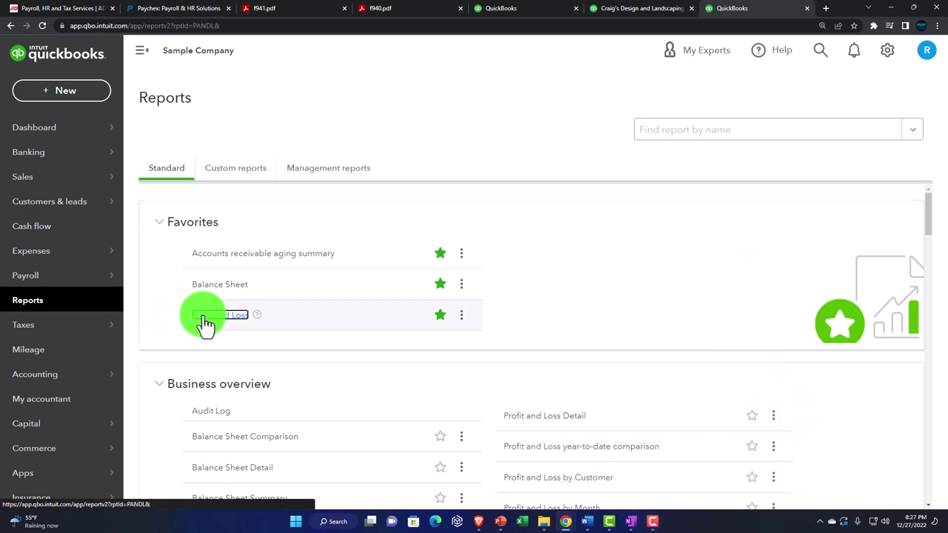
{"action": "left_click", "coordinate": [204, 317]}
{"action": "left_click", "coordinate": [144, 60]}
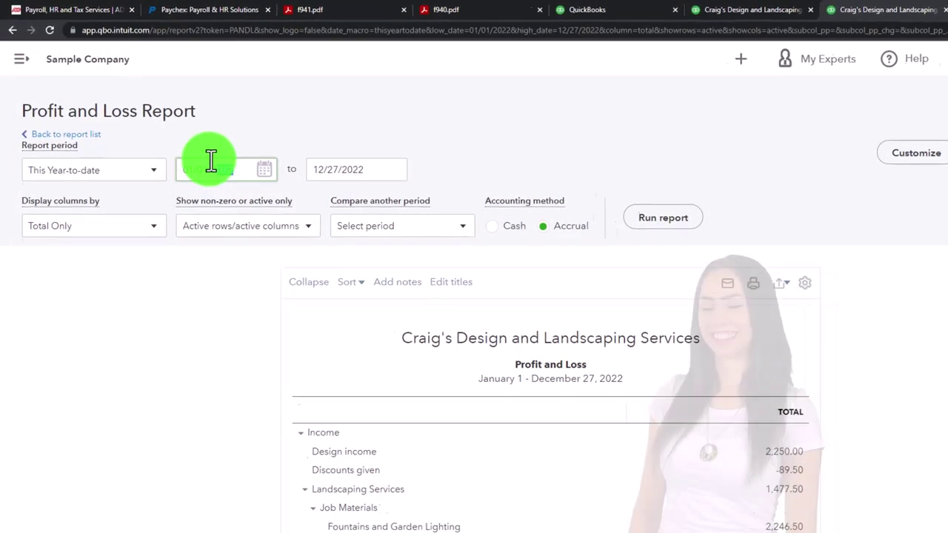
Set the Profit and Loss report period to 01/01/2022 through 12/31/2022 and run the report.
{"action": "left_click", "coordinate": [213, 159]}
{"action": "type", "text": "01/01/2022"}
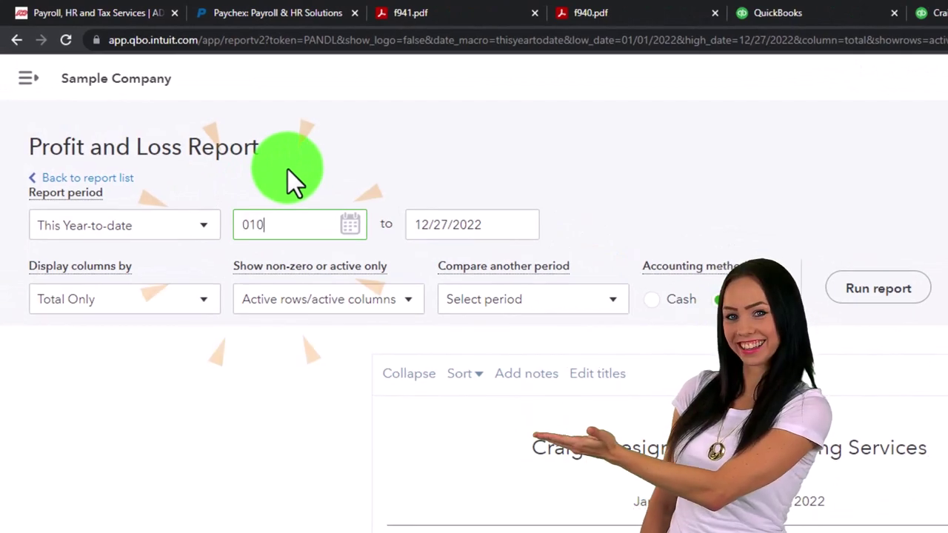
{"action": "key", "text": "Tab"}
{"action": "type", "text": "12/31/202"}
{"action": "key", "text": "Tab"}
{"action": "left_click", "coordinate": [878, 289]}
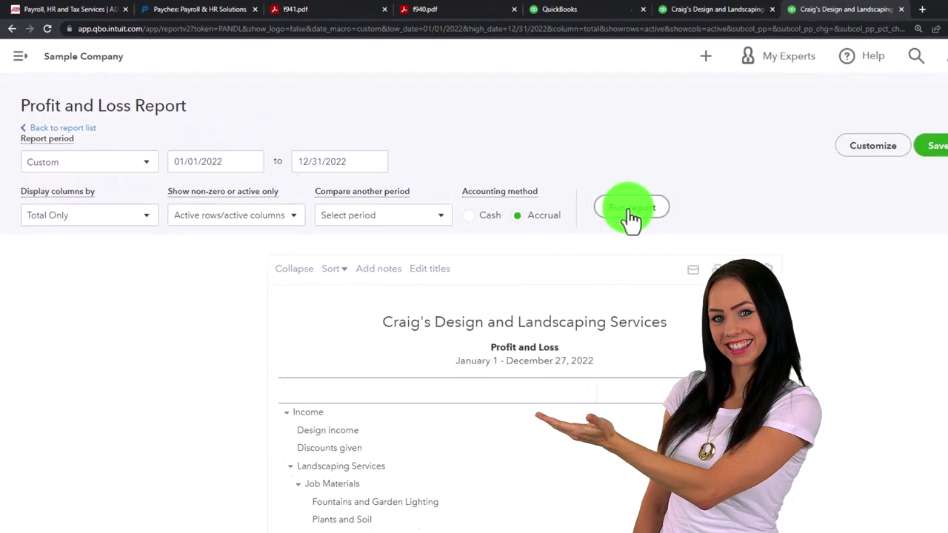
{"action": "scroll", "coordinate": [642, 223], "scroll_direction": "down", "scroll_amount": 2}
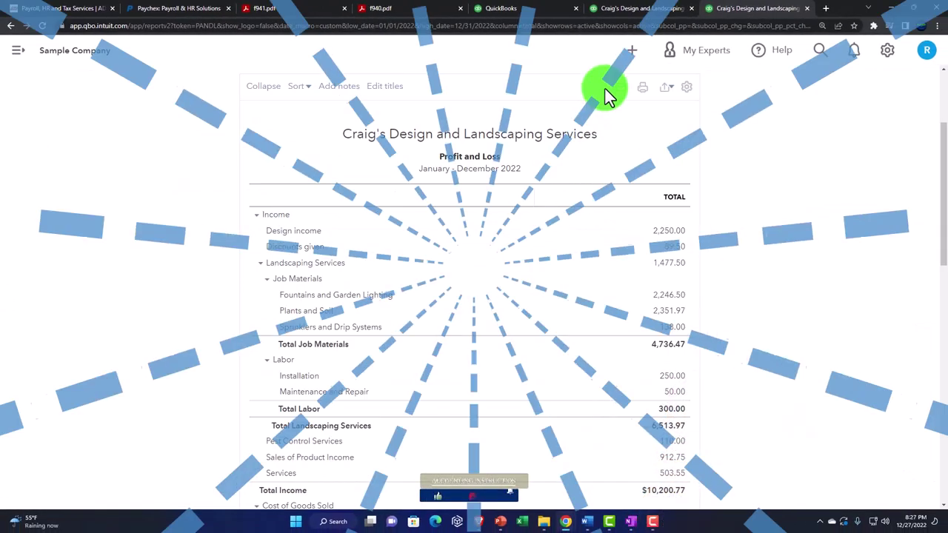
On the Balance Sheet report, collapse the navigation sidebar, set the period to 01/01/2022 through 12/31/2022, and run it.
{"action": "left_click", "coordinate": [628, 10]}
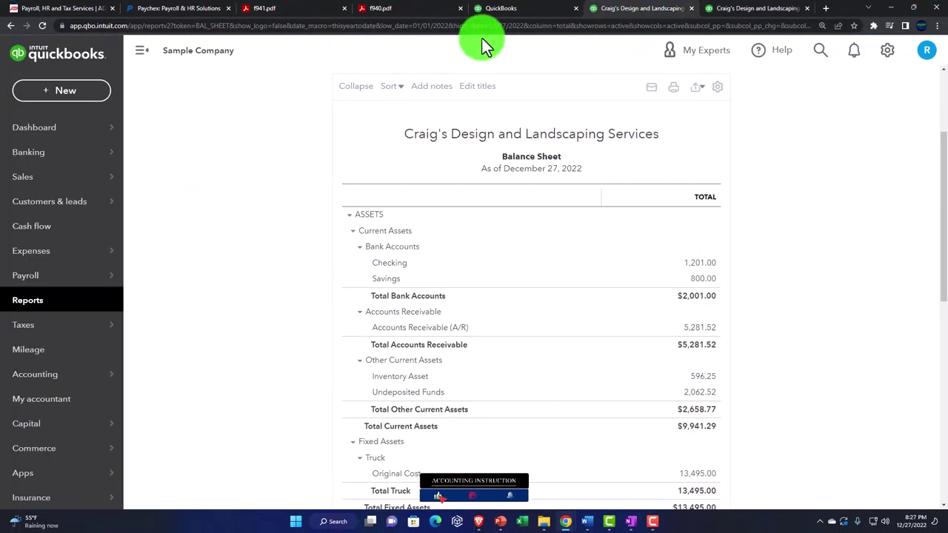
{"action": "left_click", "coordinate": [142, 50]}
{"action": "scroll", "coordinate": [133, 196], "scroll_direction": "up", "scroll_amount": 3}
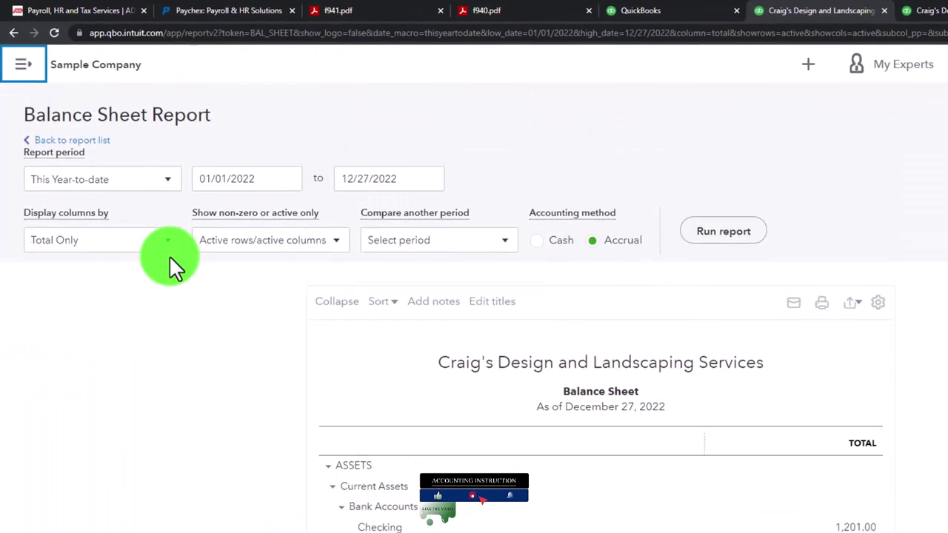
{"action": "left_click", "coordinate": [268, 178]}
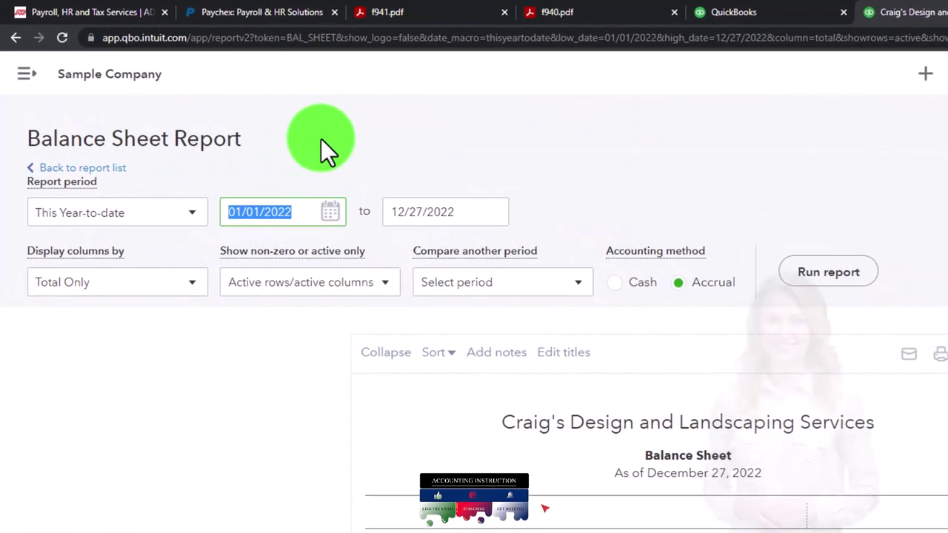
{"action": "type", "text": "01"}
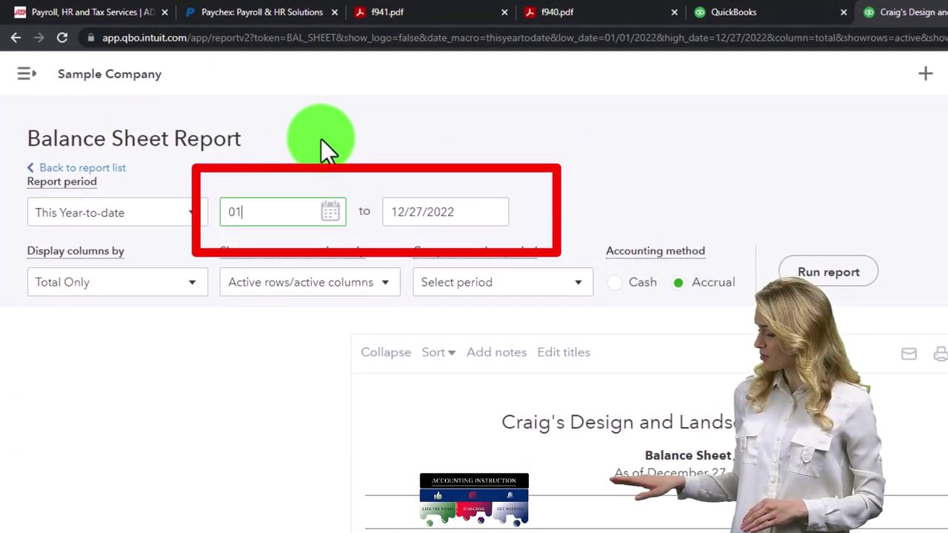
{"action": "type", "text": "/01/2022"}
{"action": "key", "text": "Tab"}
{"action": "type", "text": "1"}
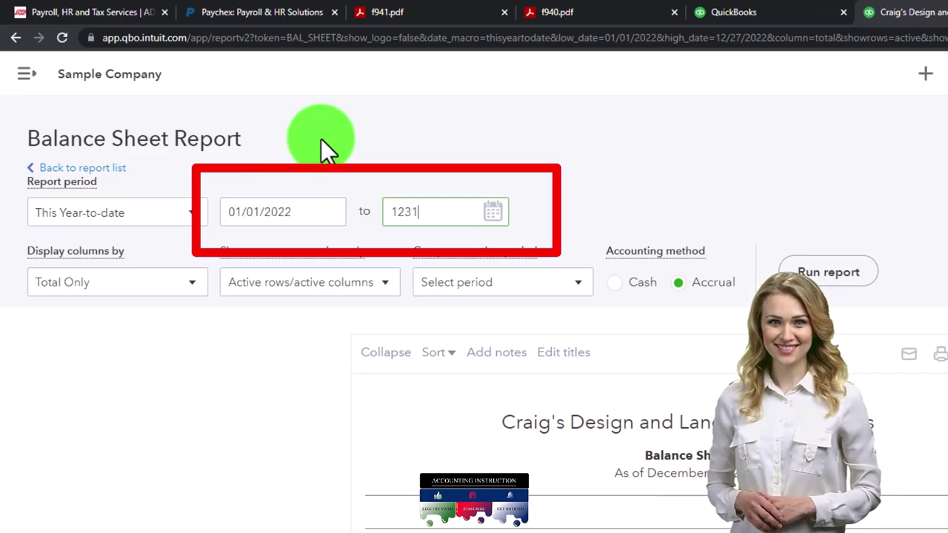
{"action": "key", "text": "Tab"}
{"action": "left_click", "coordinate": [828, 272]}
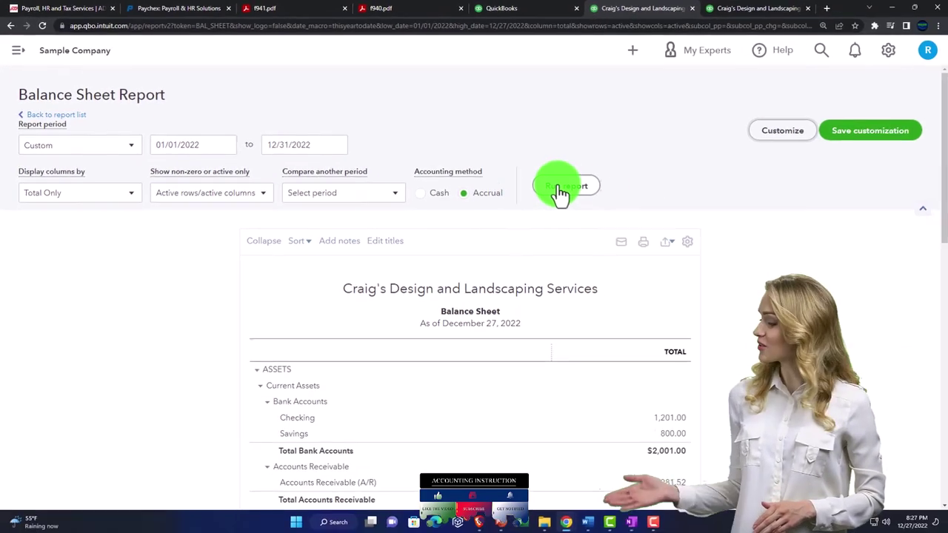
{"action": "scroll", "coordinate": [559, 193], "scroll_direction": "down", "scroll_amount": 2}
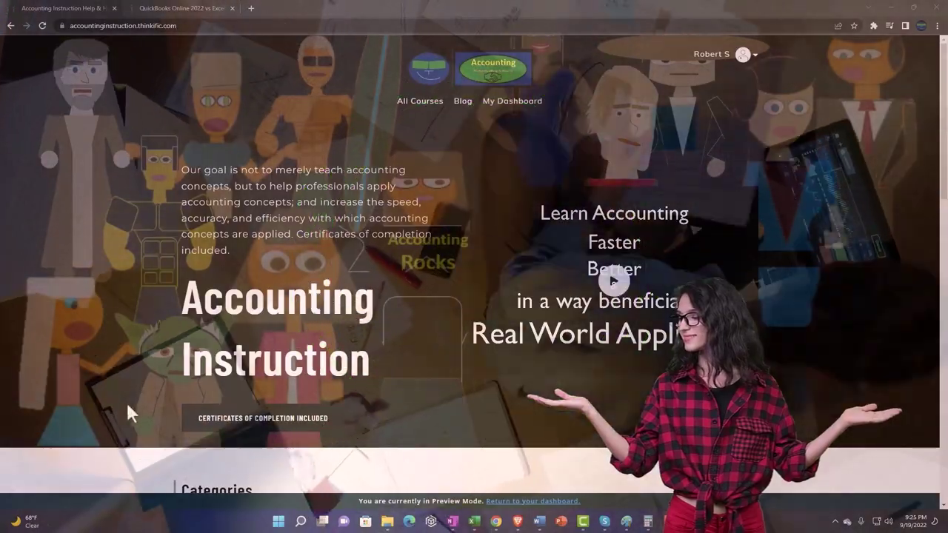
Examine the Accounting Instruction site's course categories and the lesson sections of the QuickBooks Online 2022 course.
{"action": "scroll", "coordinate": [149, 414], "scroll_direction": "down", "scroll_amount": 7}
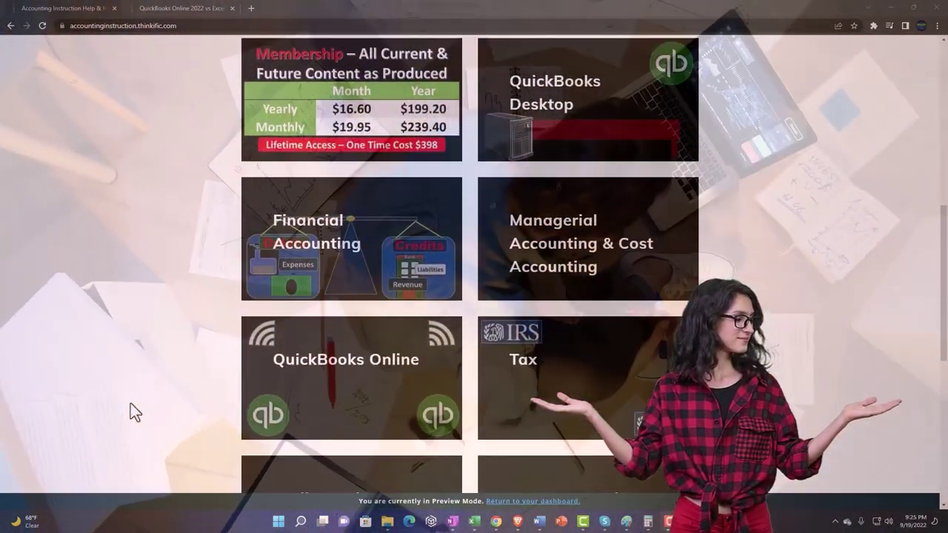
{"action": "scroll", "coordinate": [130, 405], "scroll_direction": "down", "scroll_amount": 5}
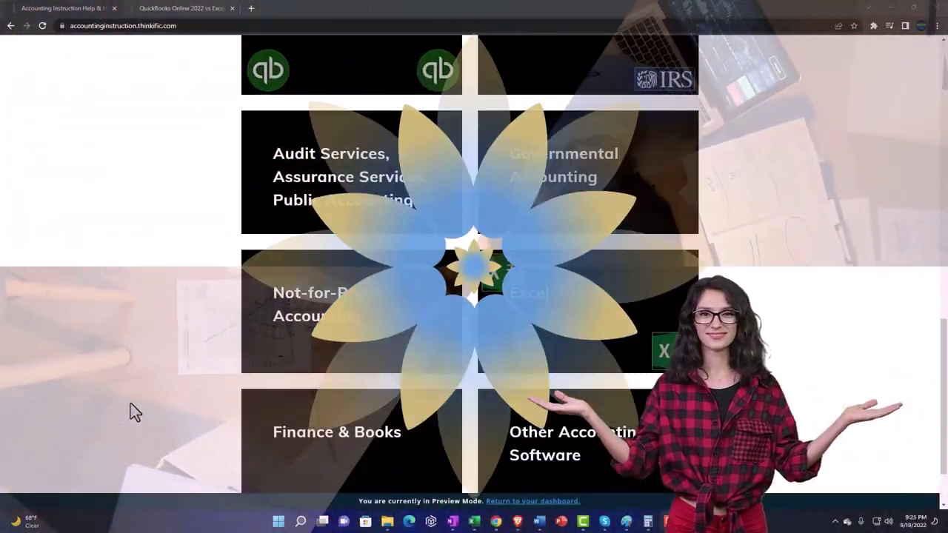
{"action": "scroll", "coordinate": [130, 406], "scroll_direction": "down", "scroll_amount": 2}
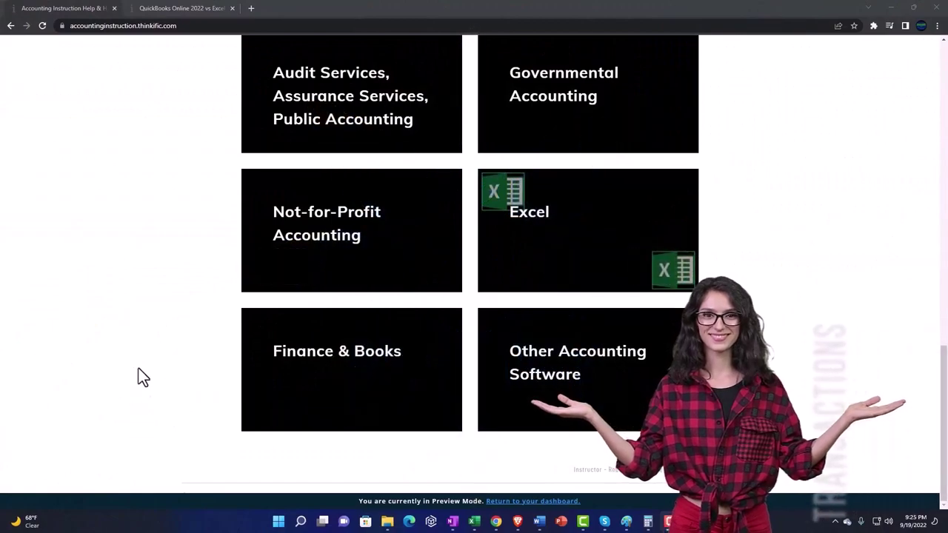
{"action": "left_click", "coordinate": [169, 9]}
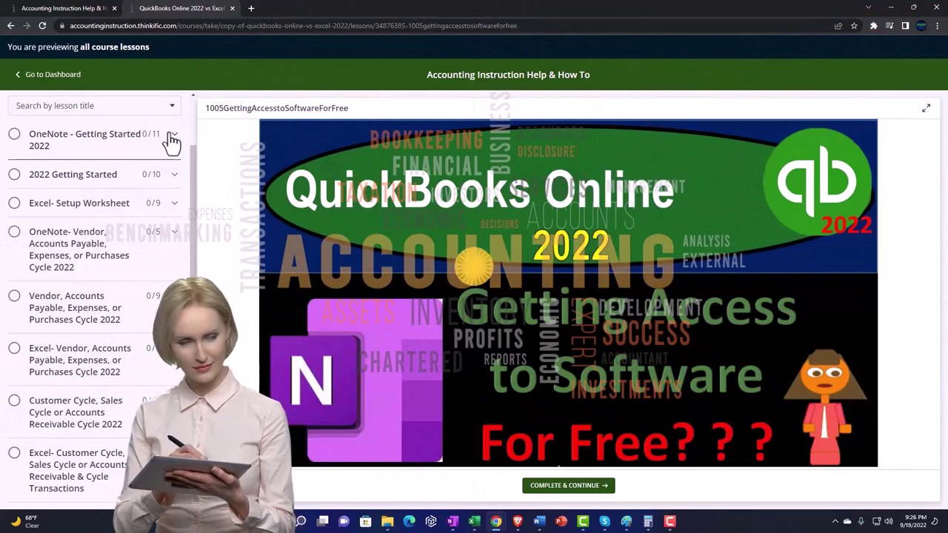
{"action": "left_click", "coordinate": [172, 137]}
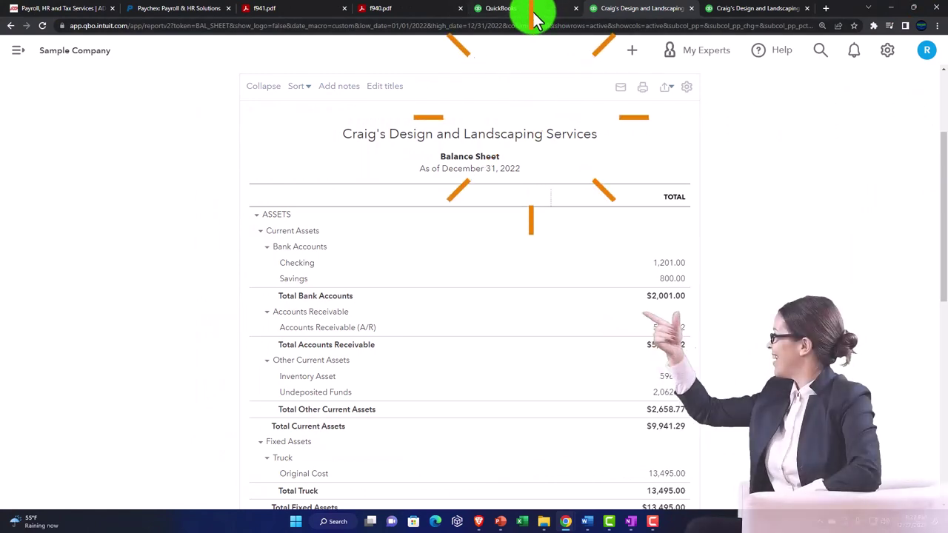
Return to the sample company's home page and bring up the list of new transaction forms.
{"action": "left_click", "coordinate": [535, 20]}
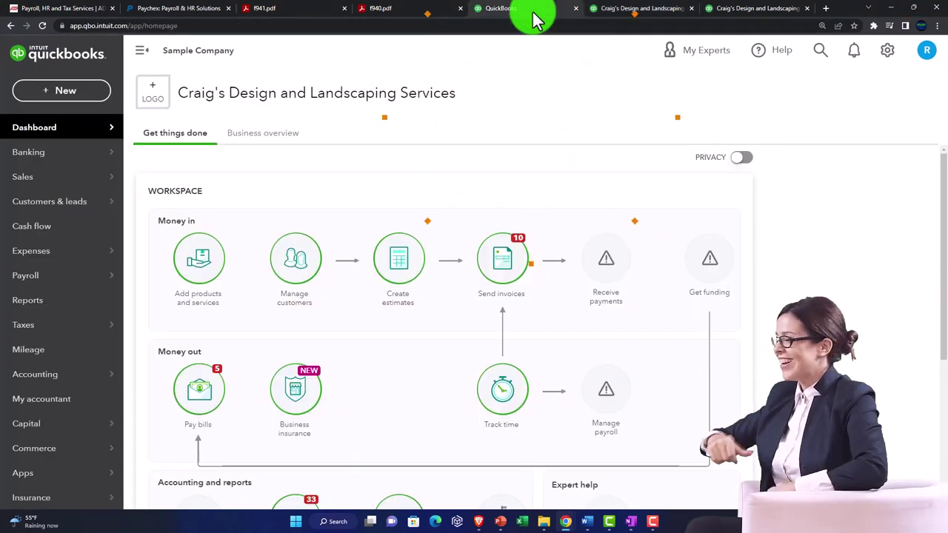
{"action": "left_click", "coordinate": [73, 95]}
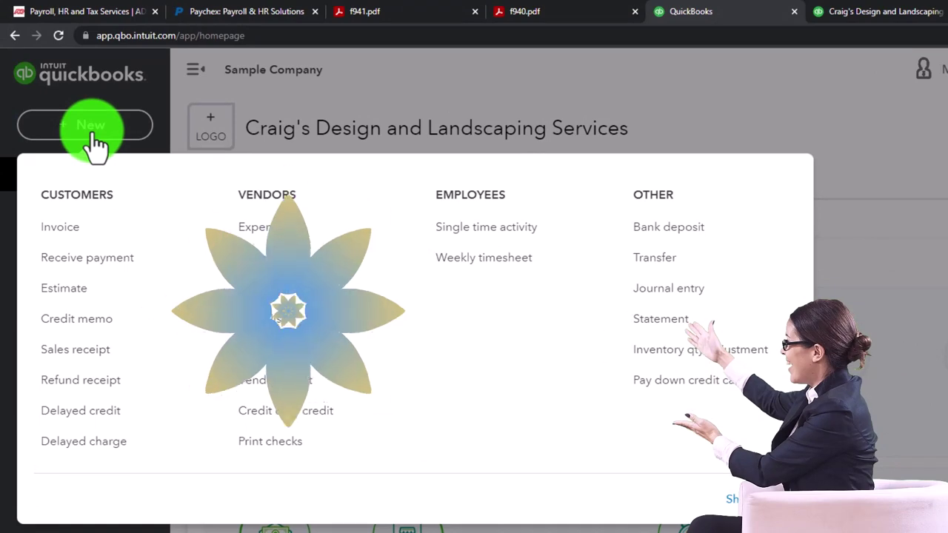
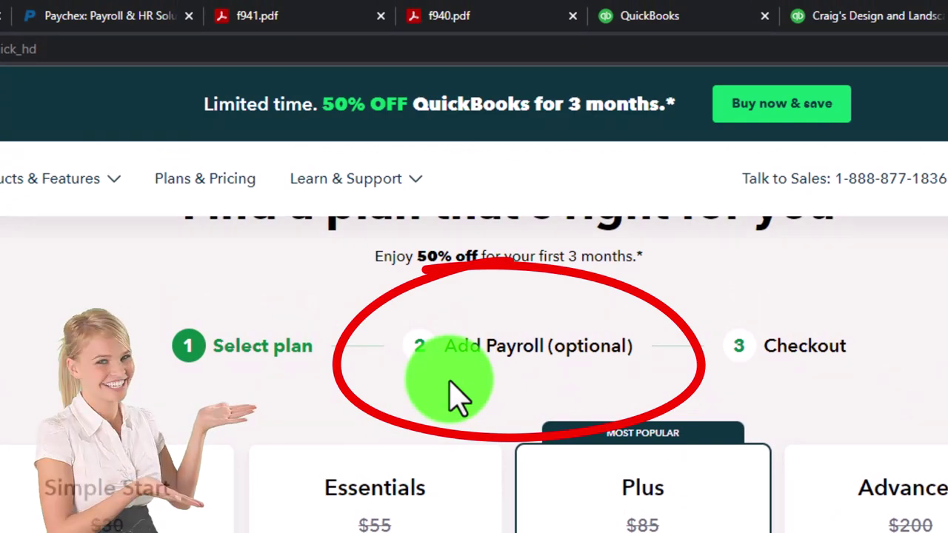
Open the Payroll product page from the product links at the foot of the QuickBooks website and view its pricing plans.
{"action": "scroll", "coordinate": [8, 363], "scroll_direction": "down", "scroll_amount": 10}
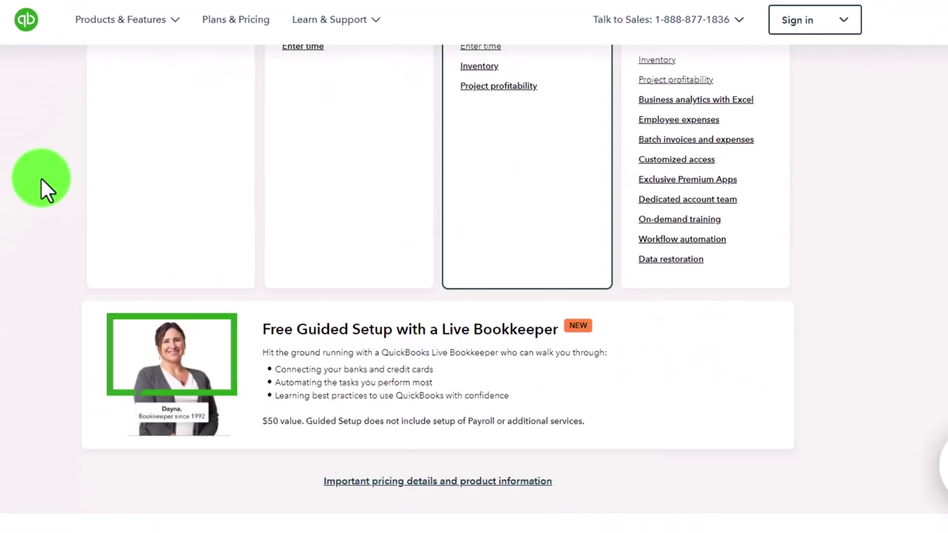
{"action": "scroll", "coordinate": [40, 176], "scroll_direction": "down", "scroll_amount": 15}
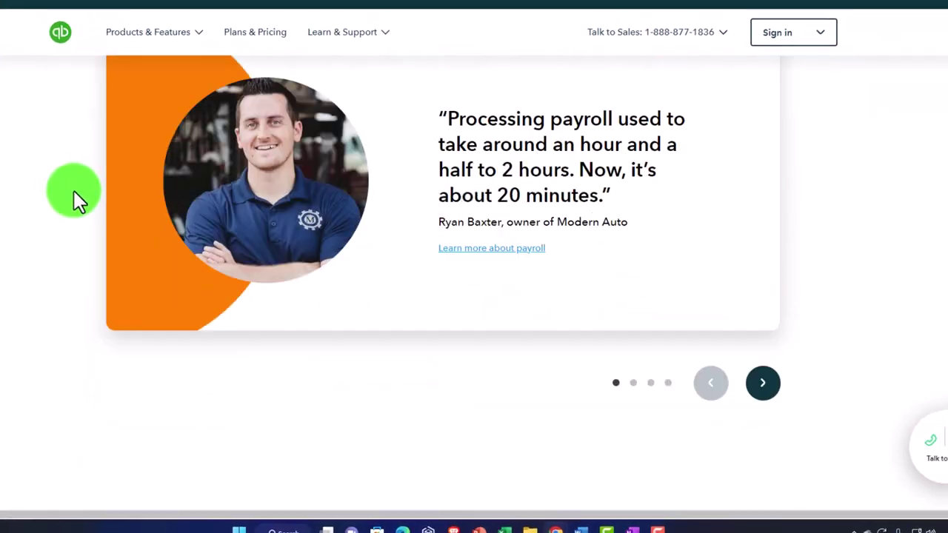
{"action": "scroll", "coordinate": [74, 191], "scroll_direction": "down", "scroll_amount": 15}
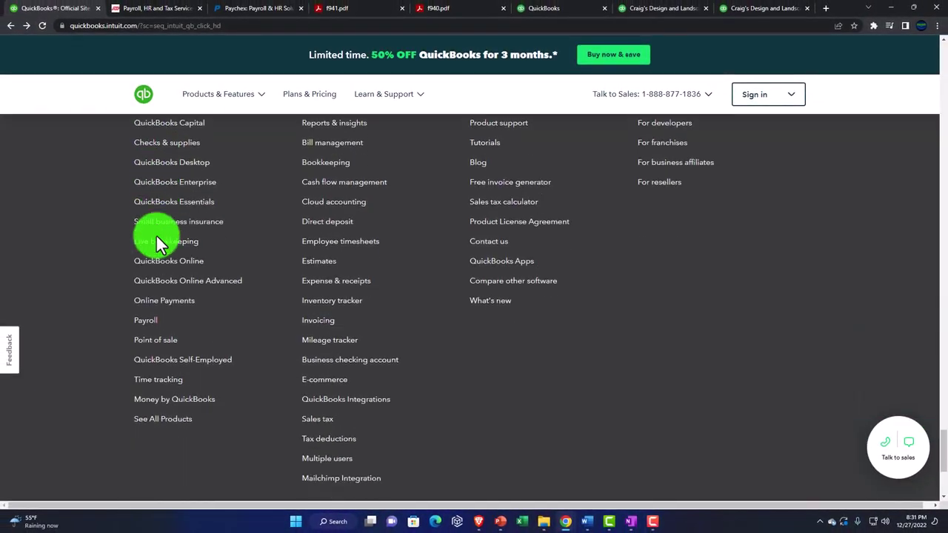
{"action": "scroll", "coordinate": [145, 314], "scroll_direction": "up", "scroll_amount": 1}
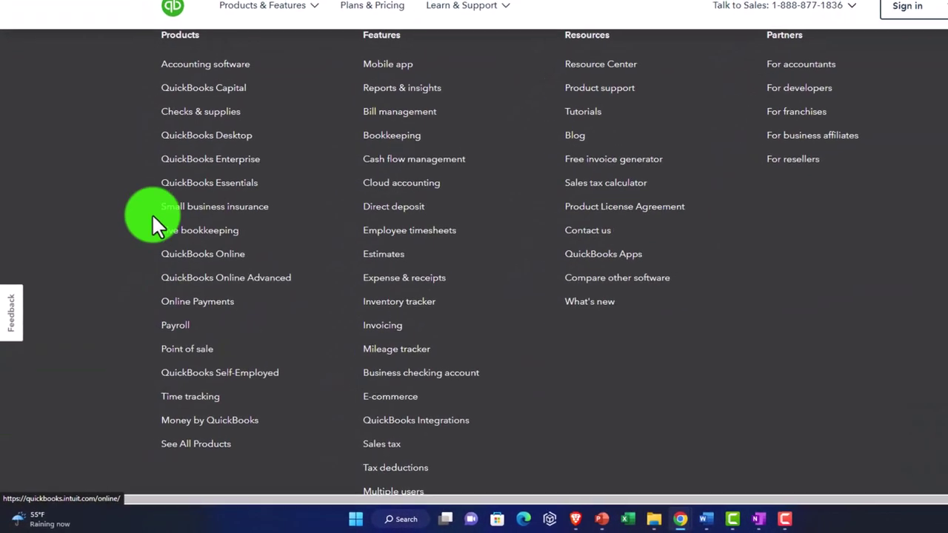
{"action": "scroll", "coordinate": [149, 152], "scroll_direction": "up", "scroll_amount": 1}
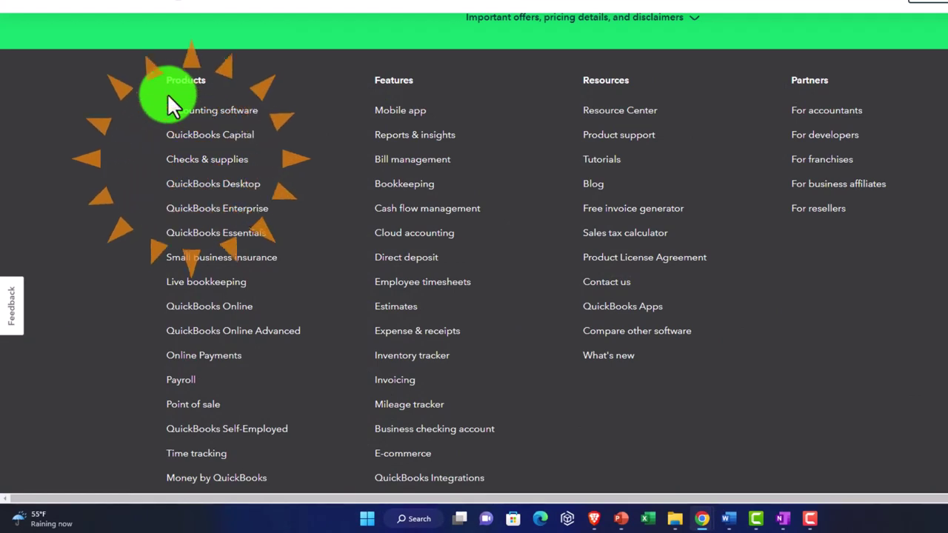
{"action": "scroll", "coordinate": [152, 133], "scroll_direction": "down", "scroll_amount": 2}
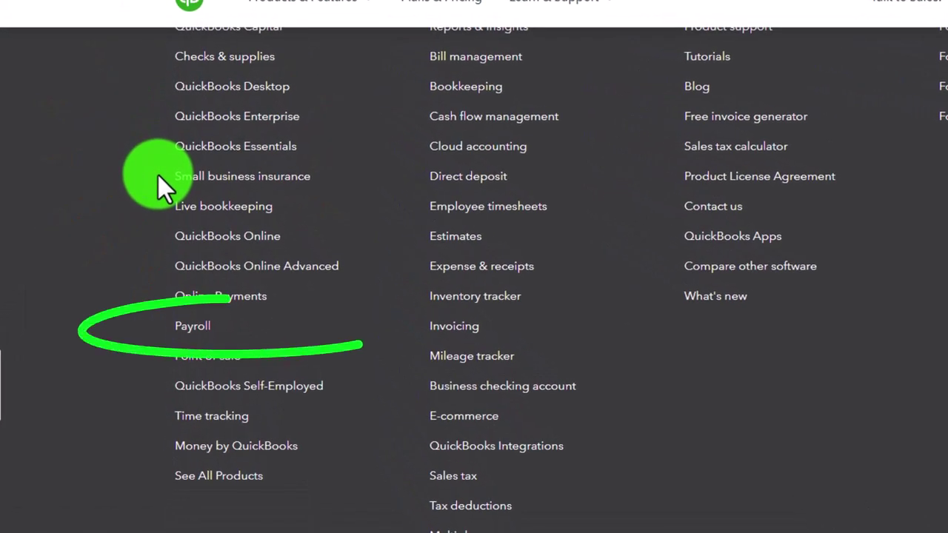
{"action": "left_click", "coordinate": [197, 331]}
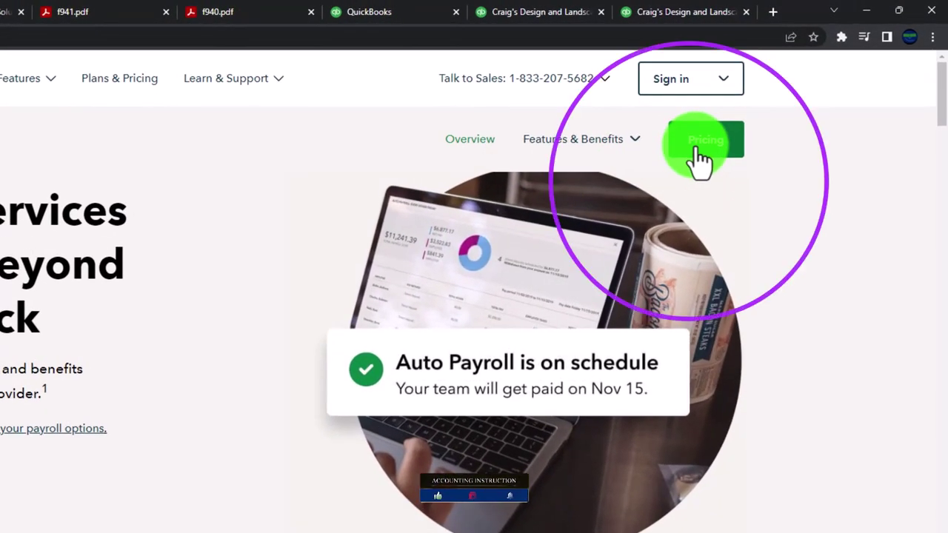
{"action": "left_click", "coordinate": [700, 157]}
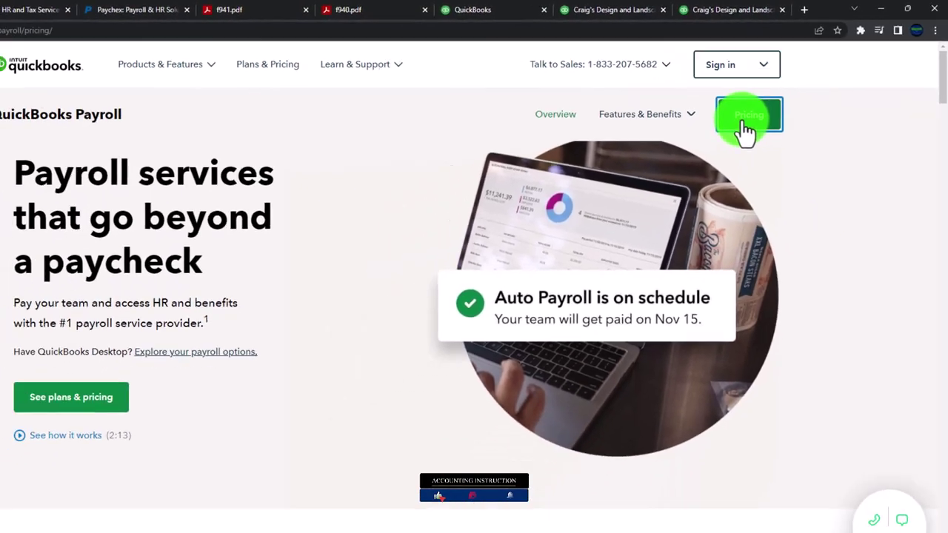
{"action": "scroll", "coordinate": [774, 108], "scroll_direction": "down", "scroll_amount": 1}
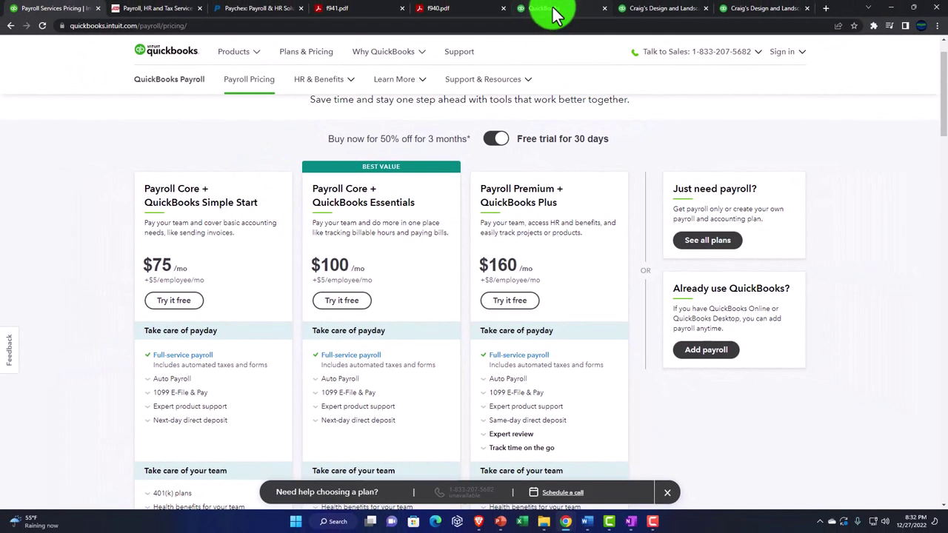
Back in the sample company, review the employee forms among the new transaction options and close the list.
{"action": "left_click", "coordinate": [554, 9]}
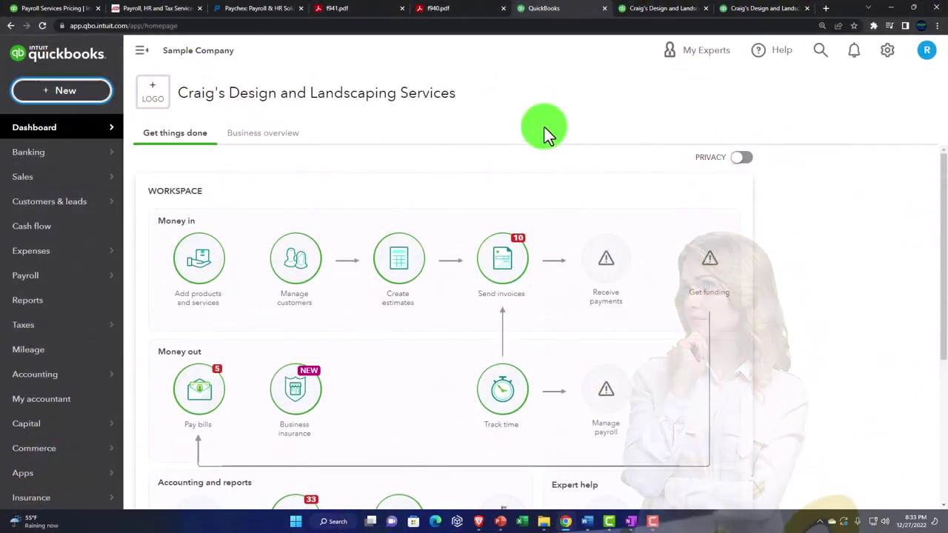
{"action": "left_click", "coordinate": [95, 92]}
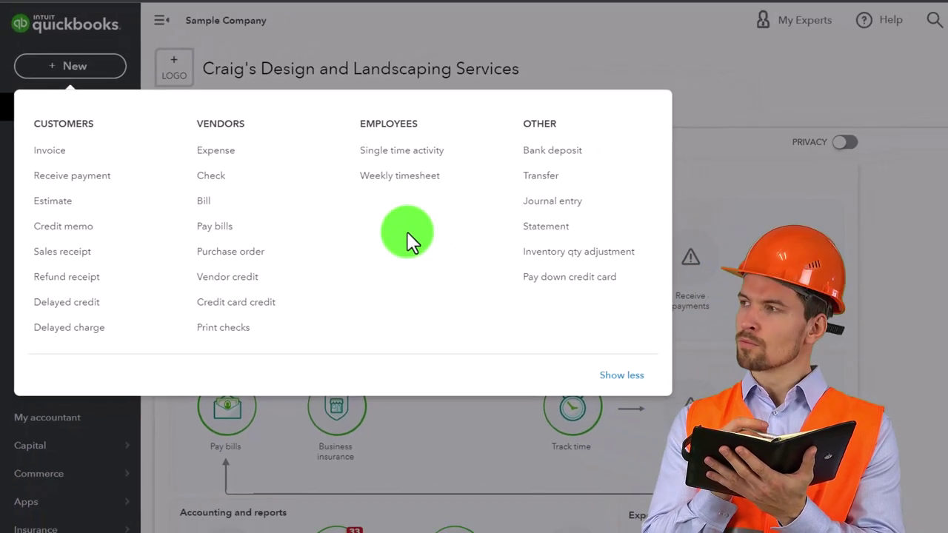
{"action": "left_click", "coordinate": [391, 238]}
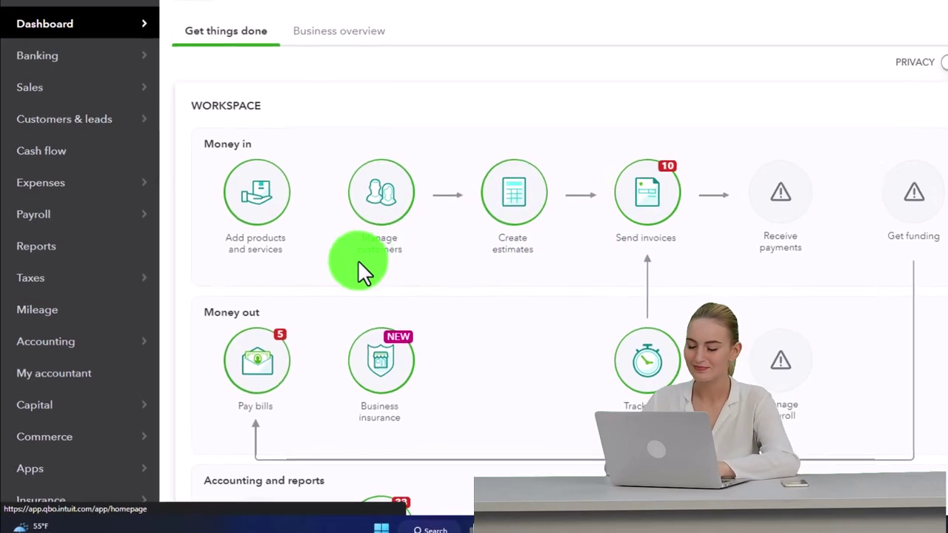
Open the Employees page in the sample company's Payroll section.
{"action": "mouse_move", "coordinate": [119, 268]}
{"action": "mouse_move", "coordinate": [111, 243]}
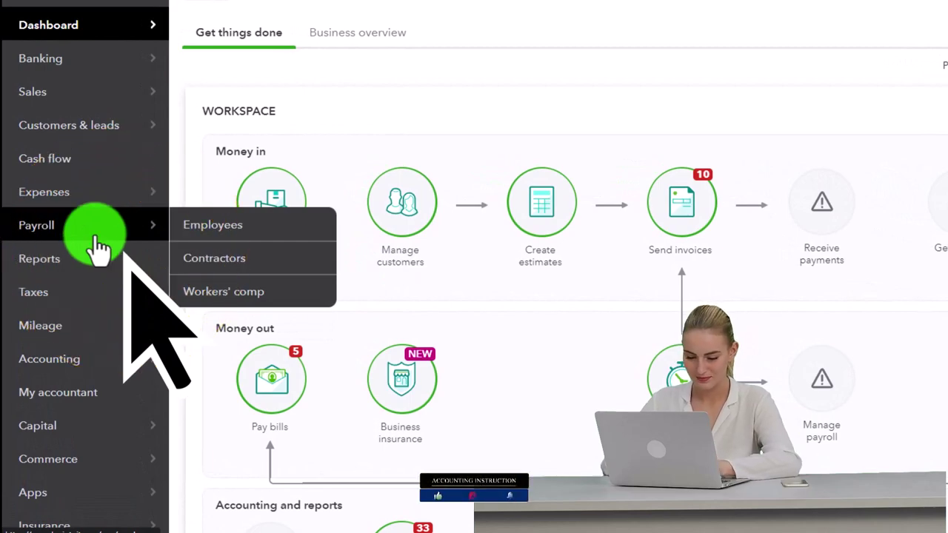
{"action": "left_click", "coordinate": [93, 237]}
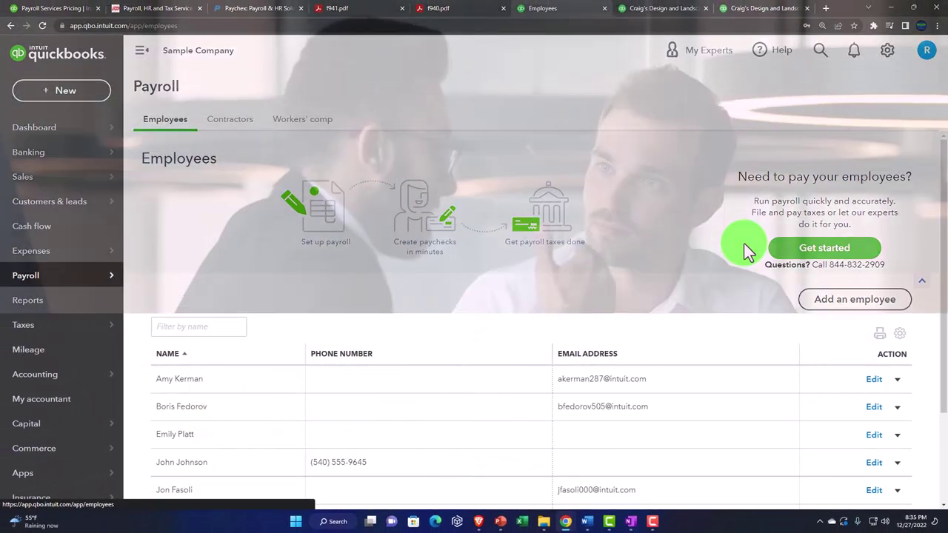
{"action": "left_click", "coordinate": [744, 244]}
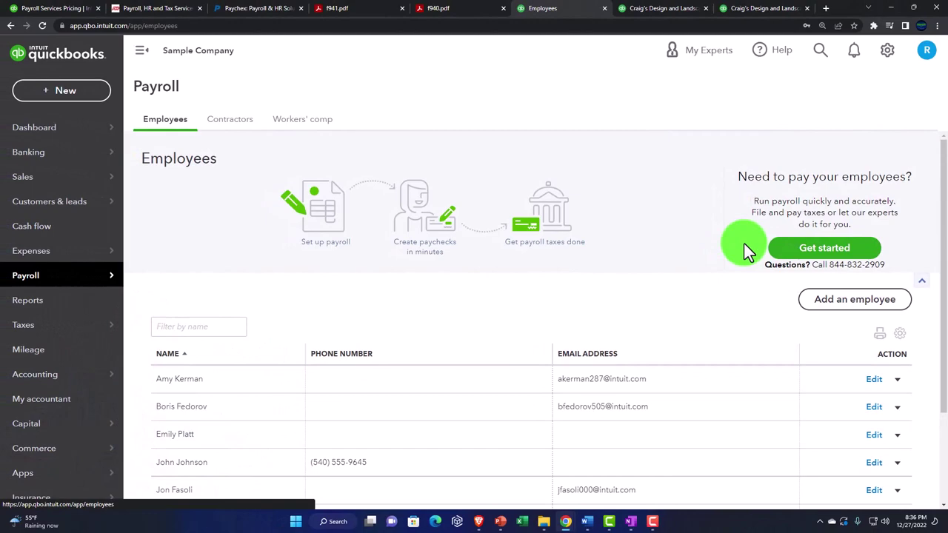
View the ADP and Paychex payroll provider websites, then return to the sample company's Employees page.
{"action": "left_click", "coordinate": [164, 8]}
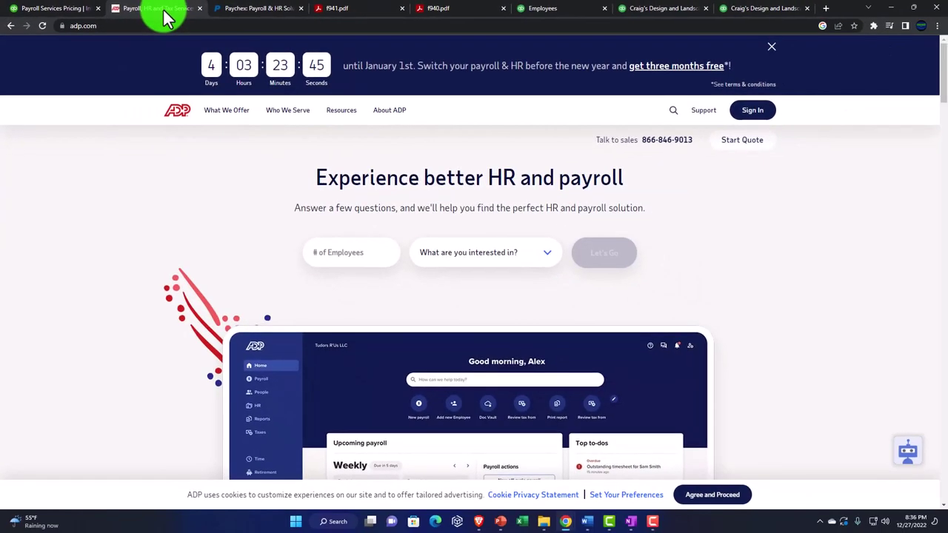
{"action": "left_click", "coordinate": [245, 11]}
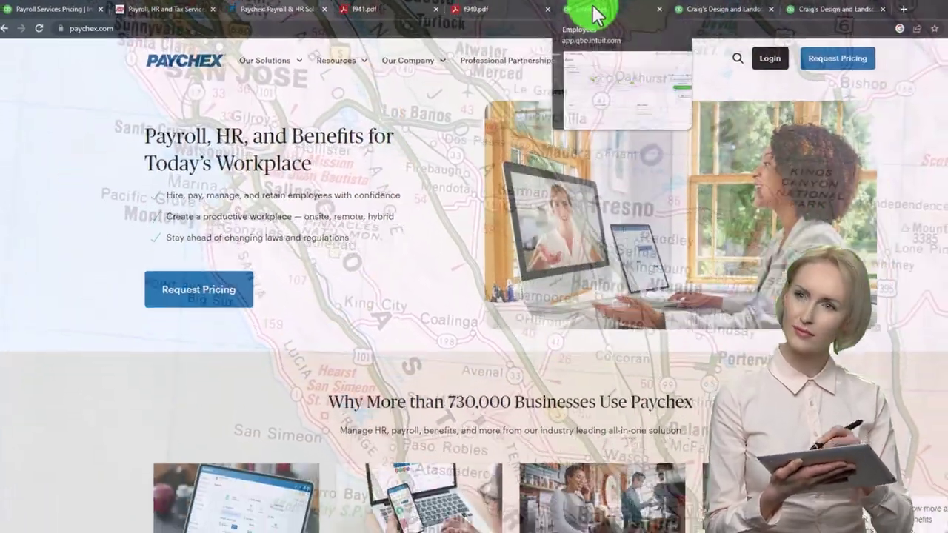
{"action": "left_click", "coordinate": [652, 11]}
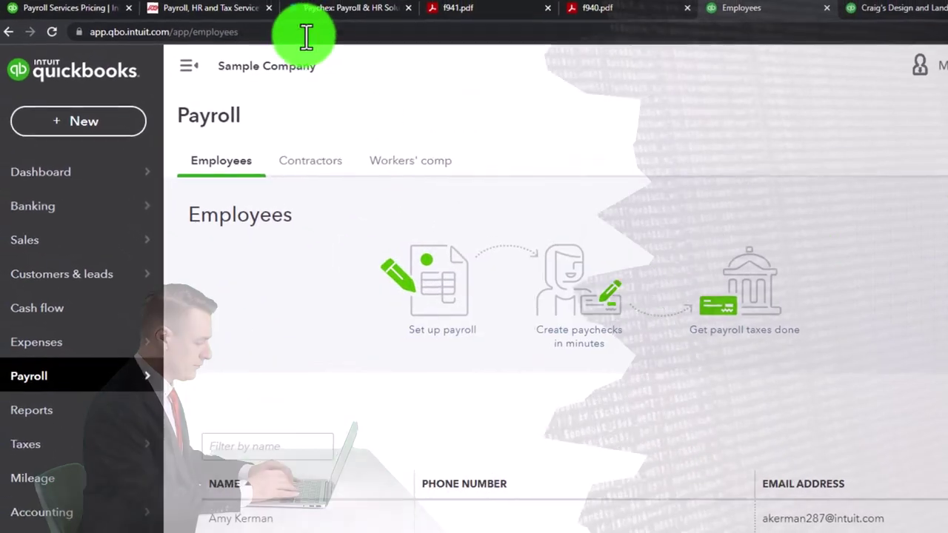
{"action": "mouse_move", "coordinate": [309, 14]}
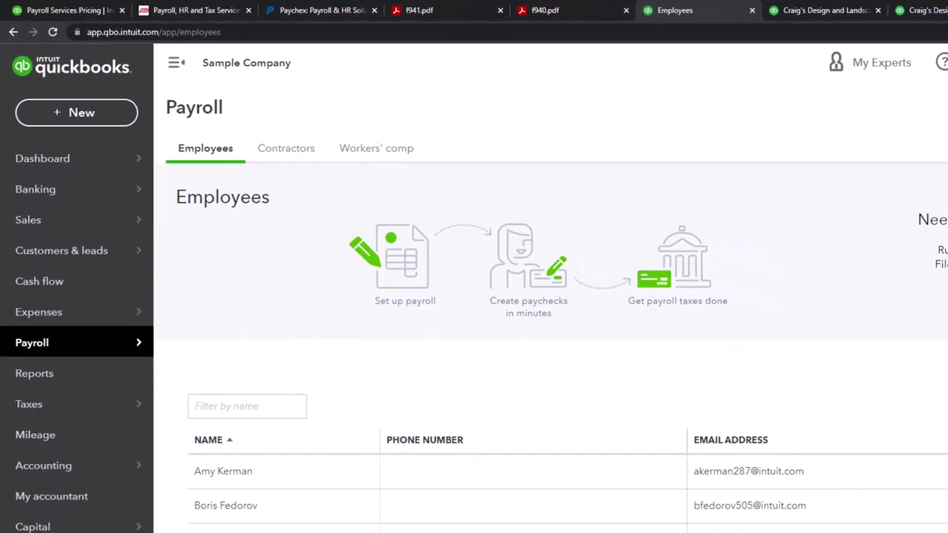
Switch to OneNote and examine the accounting flowchart's vendor, customer, employee and banking sections.
{"action": "left_click", "coordinate": [630, 522]}
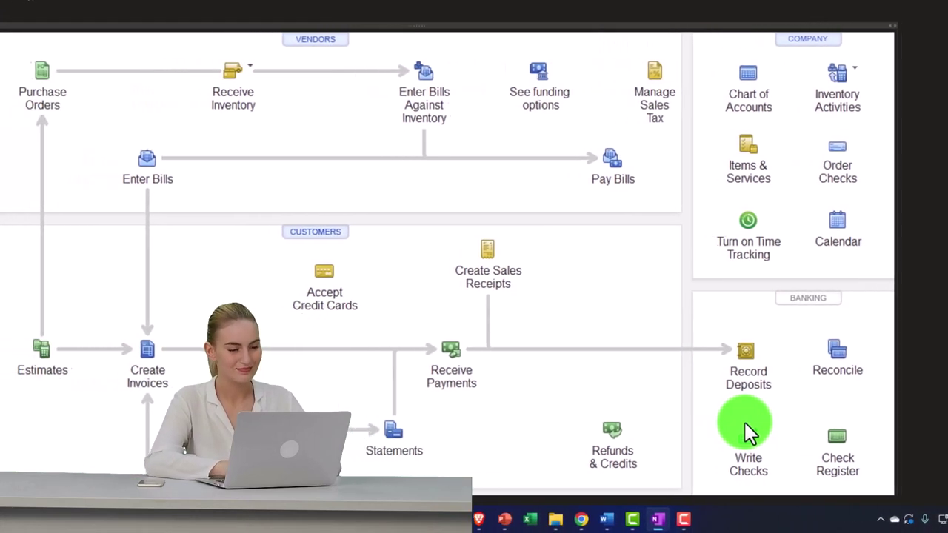
{"action": "scroll", "coordinate": [745, 422], "scroll_direction": "down", "scroll_amount": 2}
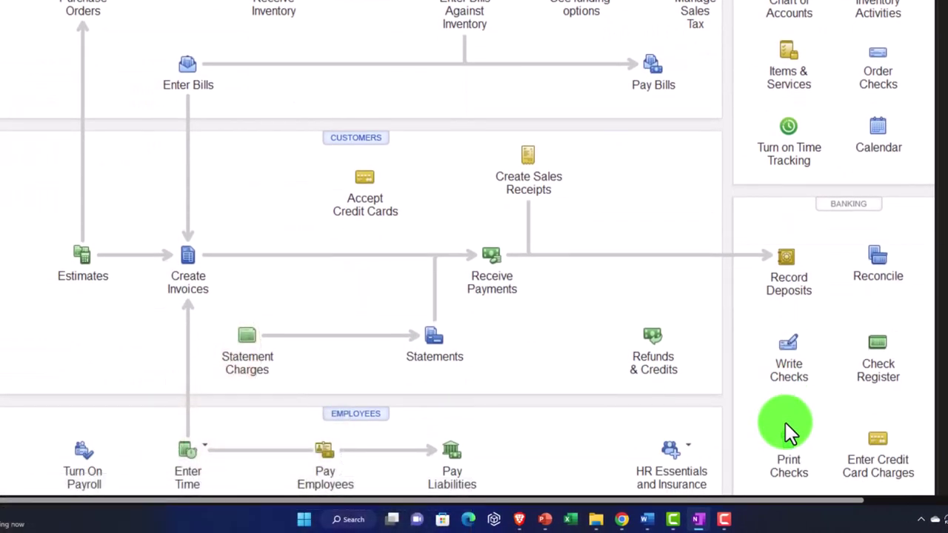
{"action": "scroll", "coordinate": [787, 426], "scroll_direction": "down", "scroll_amount": 3}
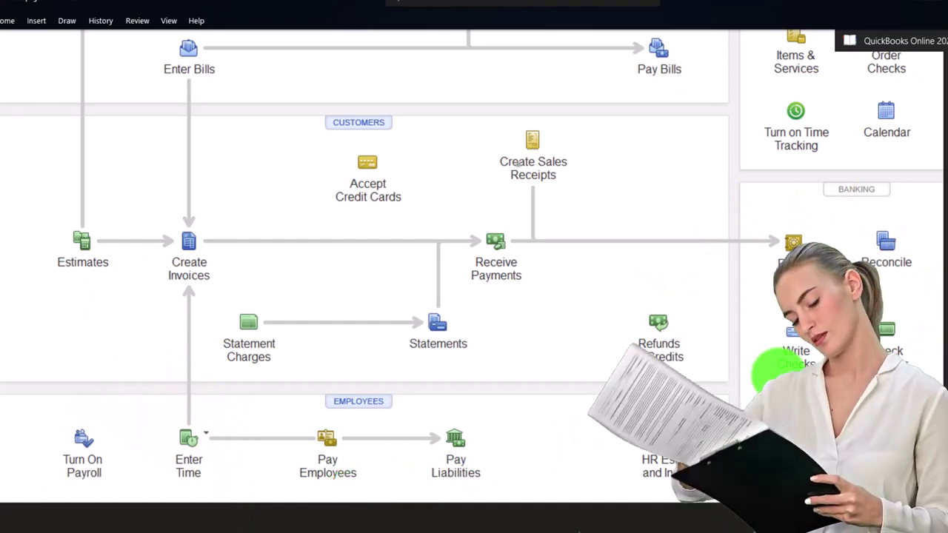
{"action": "scroll", "coordinate": [775, 365], "scroll_direction": "up", "scroll_amount": 2}
{"action": "scroll", "coordinate": [774, 367], "scroll_direction": "up", "scroll_amount": 1}
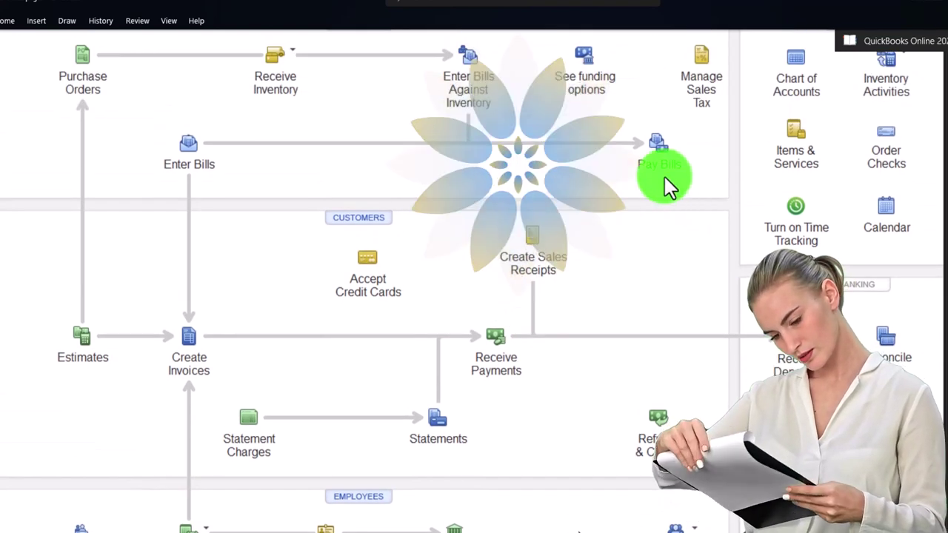
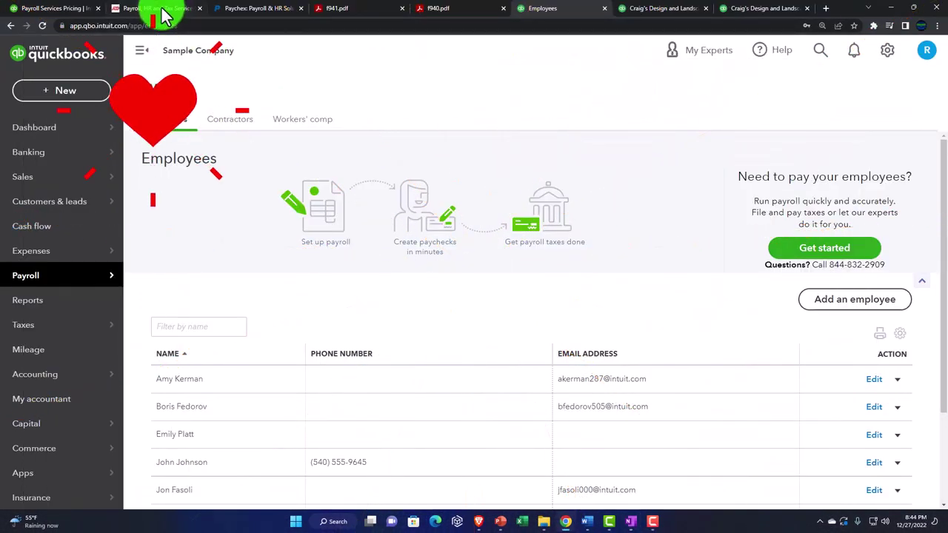
Switch to the browser and examine the 2022 Form 941 quarterly federal tax return, including the Part 1 wage and tax lines.
{"action": "left_click", "coordinate": [252, 11]}
{"action": "left_click", "coordinate": [338, 10]}
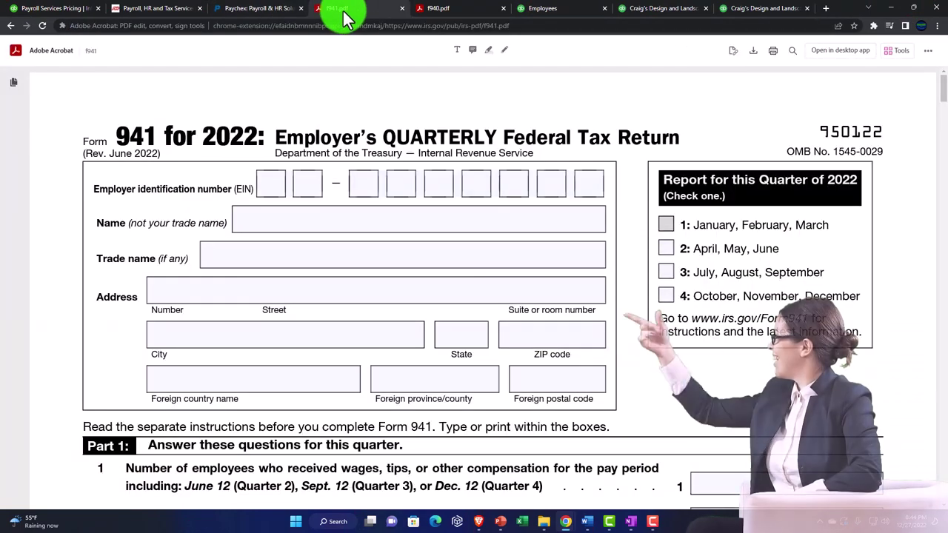
{"action": "left_click", "coordinate": [206, 161]}
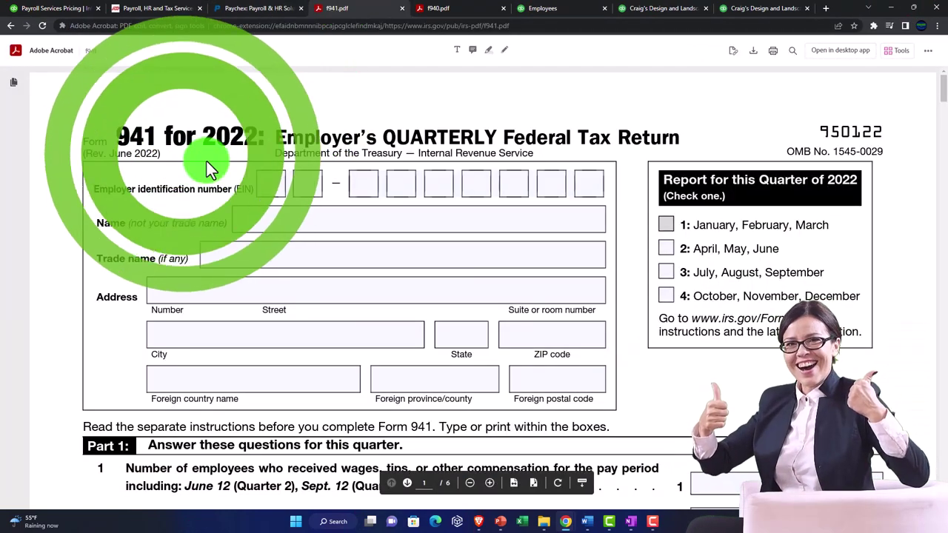
{"action": "scroll", "coordinate": [318, 216], "scroll_direction": "down", "scroll_amount": 5}
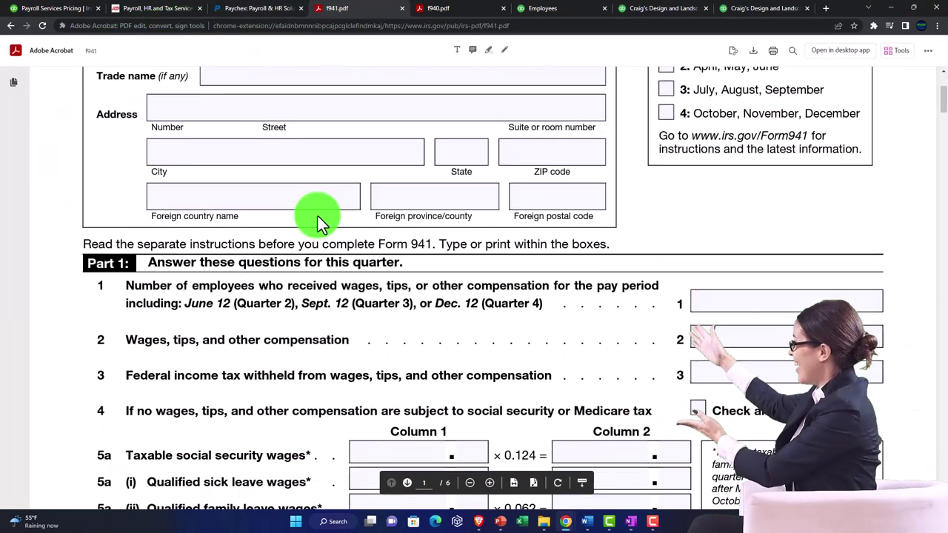
{"action": "left_click", "coordinate": [319, 286]}
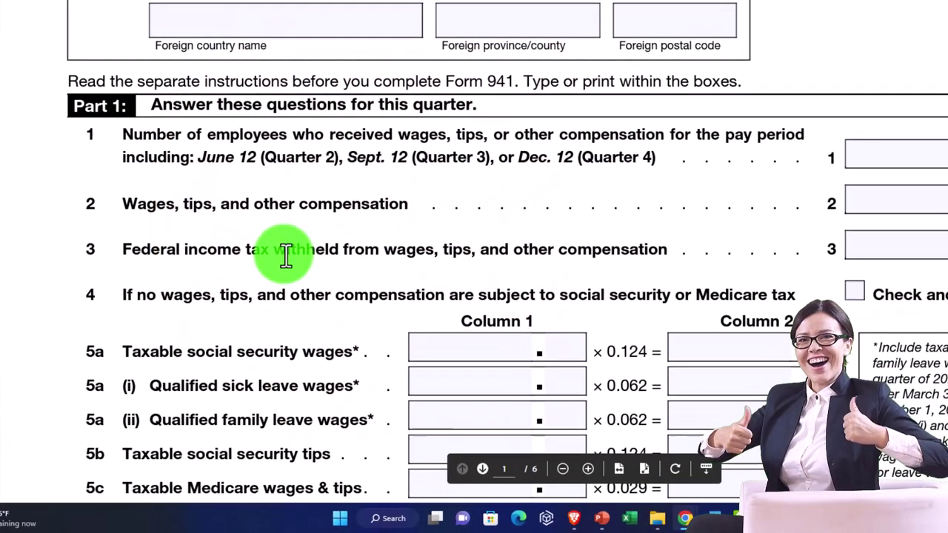
{"action": "scroll", "coordinate": [286, 256], "scroll_direction": "down", "scroll_amount": 1}
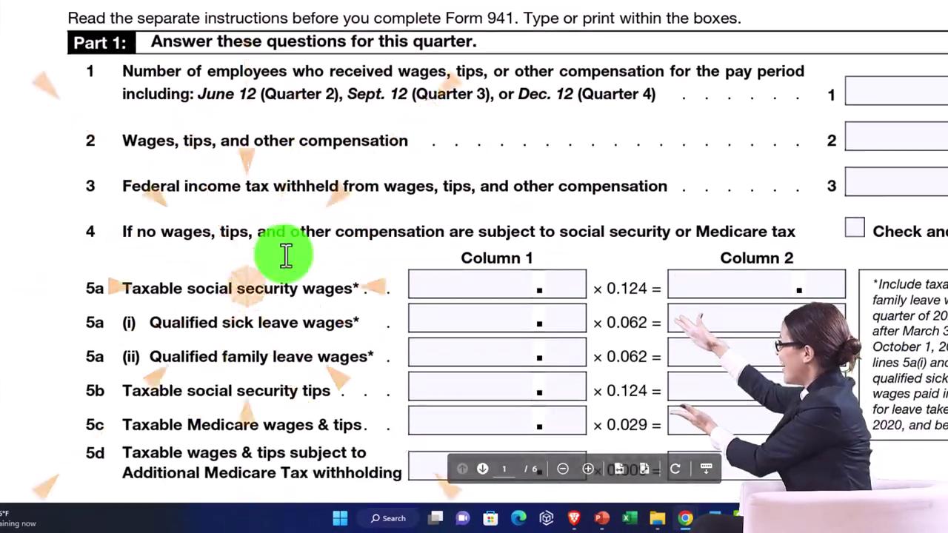
{"action": "scroll", "coordinate": [285, 255], "scroll_direction": "up", "scroll_amount": 6}
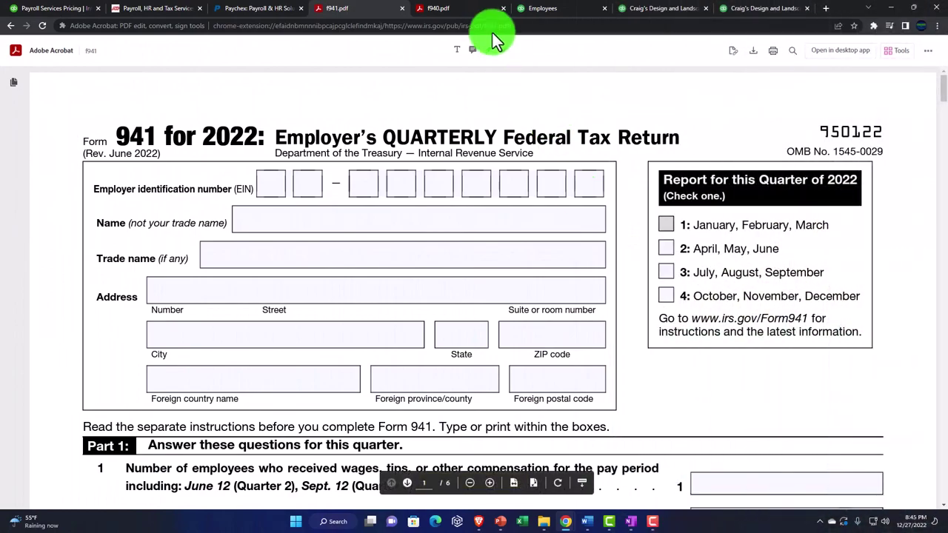
Open the 2022 Form 940 federal unemployment tax return and review Parts 1 and 2.
{"action": "left_click", "coordinate": [469, 15]}
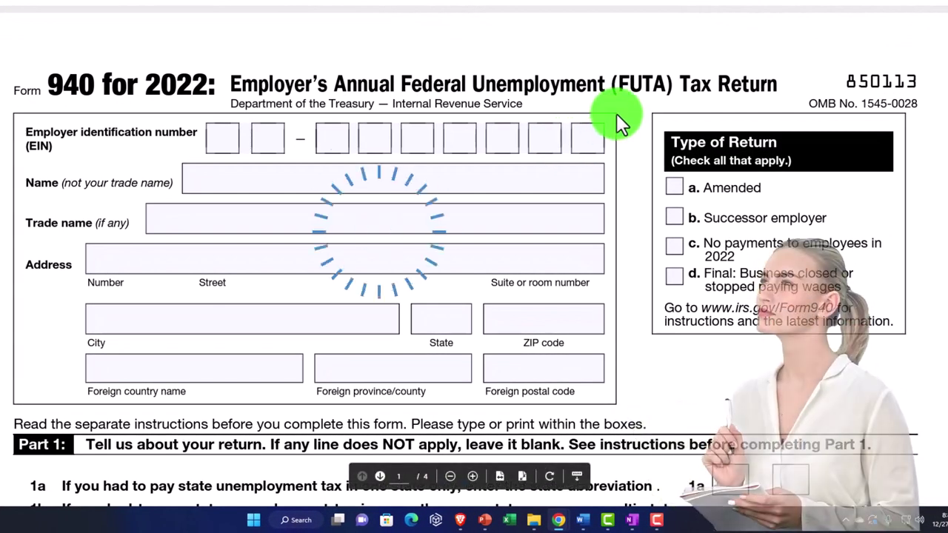
{"action": "scroll", "coordinate": [616, 114], "scroll_direction": "down", "scroll_amount": 3}
{"action": "scroll", "coordinate": [617, 114], "scroll_direction": "down", "scroll_amount": 1}
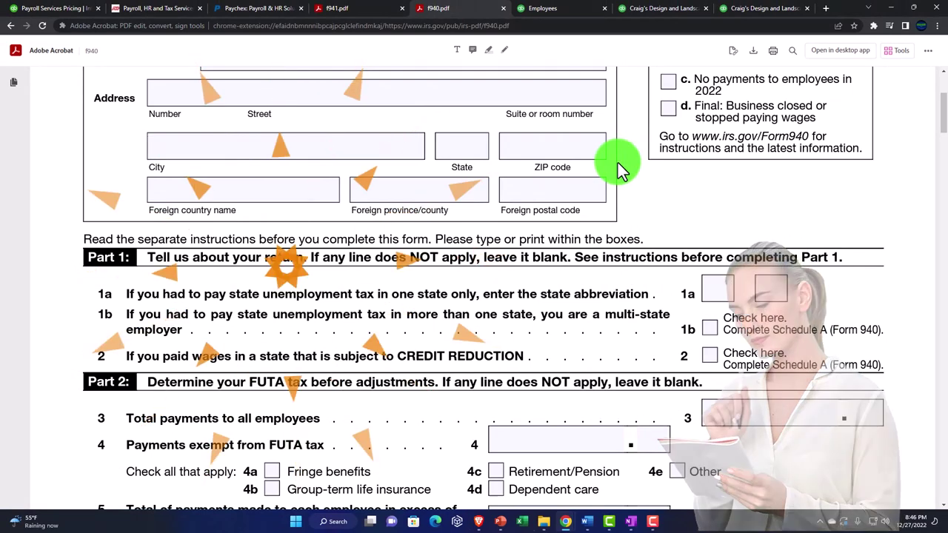
Return from the Form 940 return to the sample company and open the payroll Employees page.
{"action": "scroll", "coordinate": [618, 163], "scroll_direction": "up", "scroll_amount": 1}
{"action": "scroll", "coordinate": [618, 163], "scroll_direction": "up", "scroll_amount": 3}
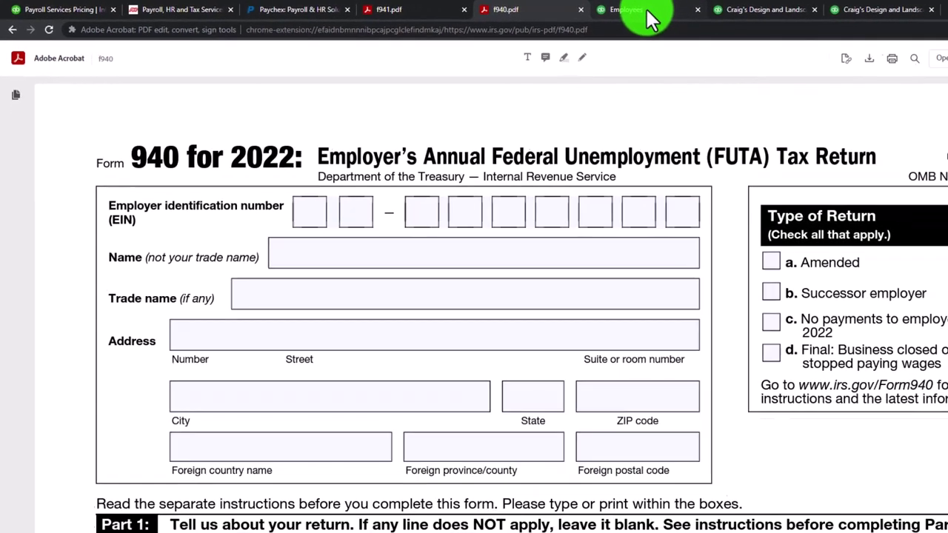
{"action": "left_click", "coordinate": [771, 11]}
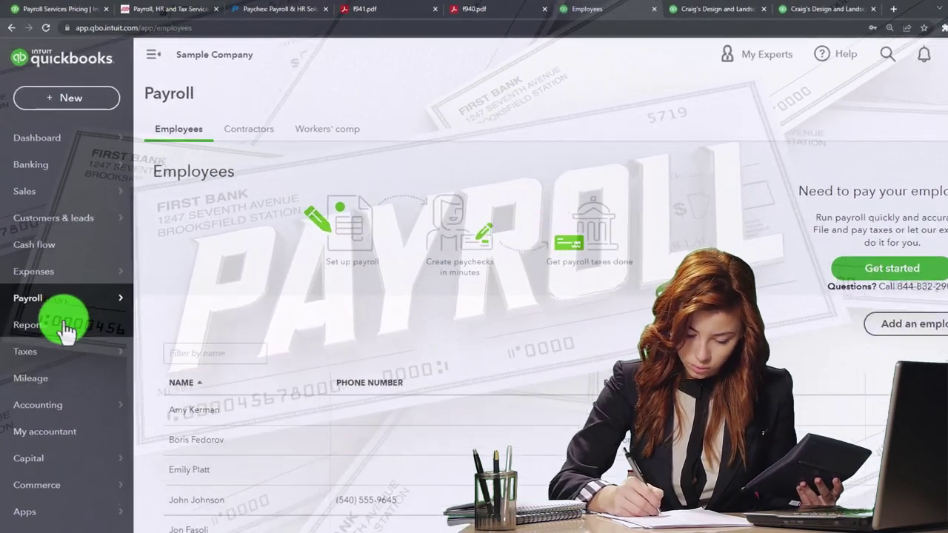
{"action": "mouse_move", "coordinate": [38, 304]}
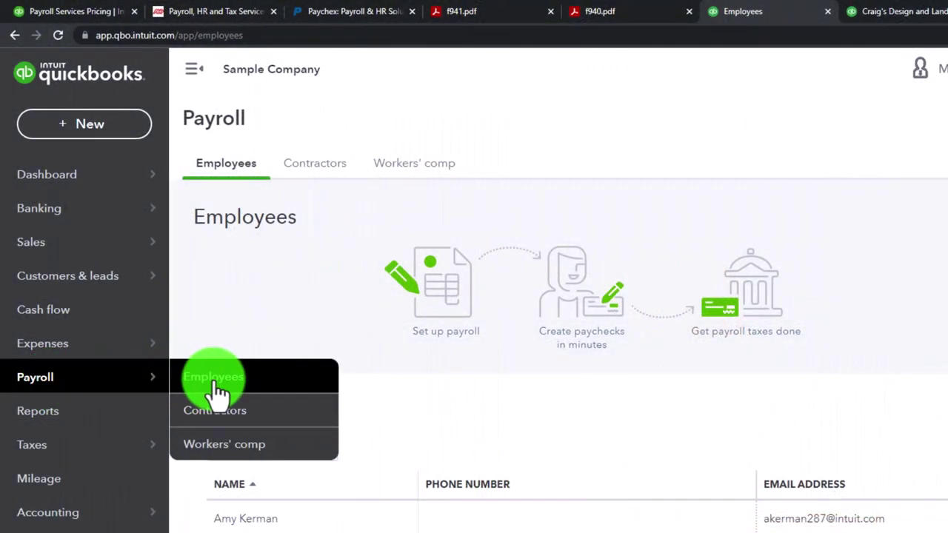
{"action": "left_click", "coordinate": [217, 386]}
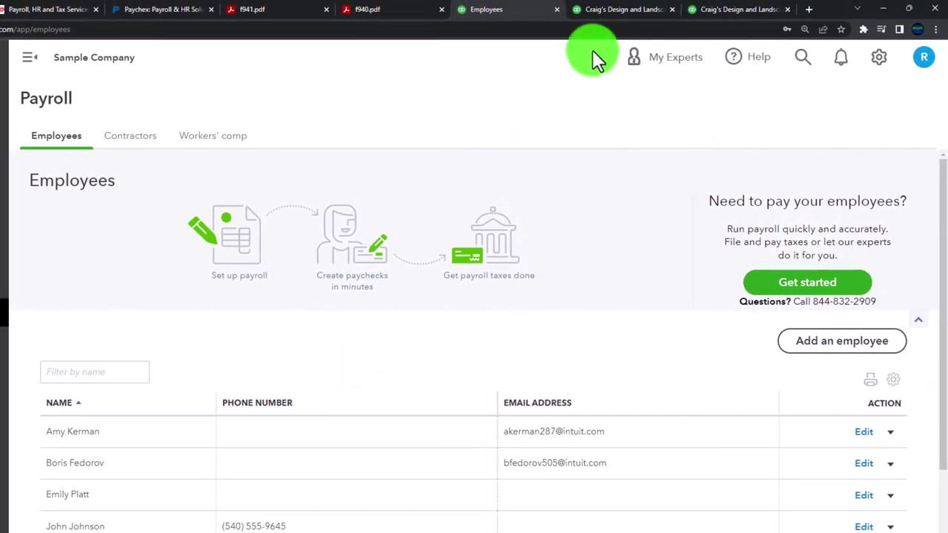
Open the December 31, 2022 Balance Sheet report and review the checking account and current liabilities sections.
{"action": "left_click", "coordinate": [610, 12]}
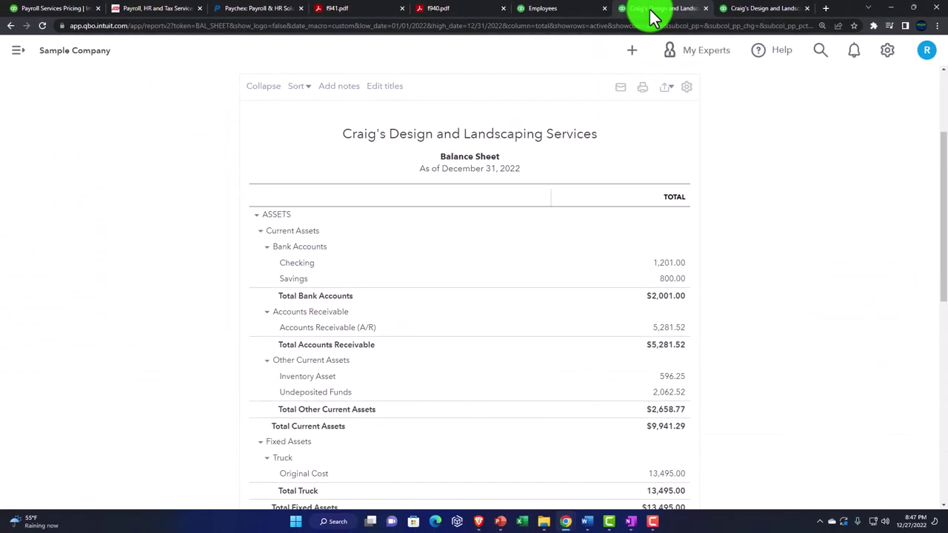
{"action": "left_click", "coordinate": [660, 262]}
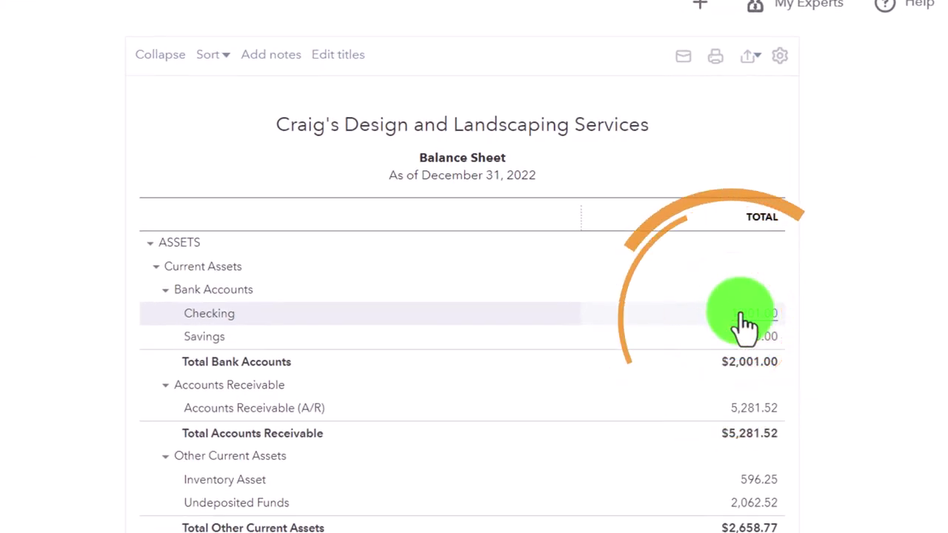
{"action": "scroll", "coordinate": [745, 323], "scroll_direction": "down", "scroll_amount": 7}
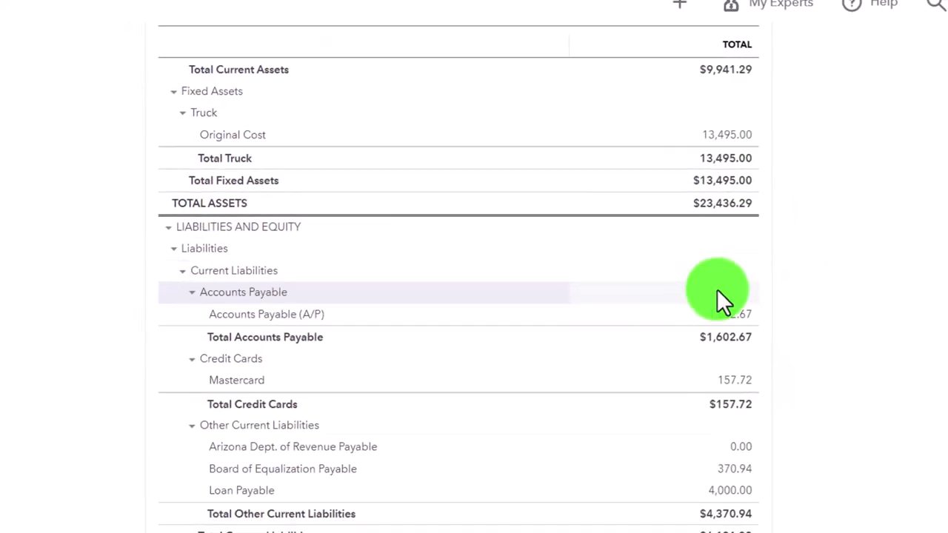
{"action": "scroll", "coordinate": [717, 289], "scroll_direction": "down", "scroll_amount": 1}
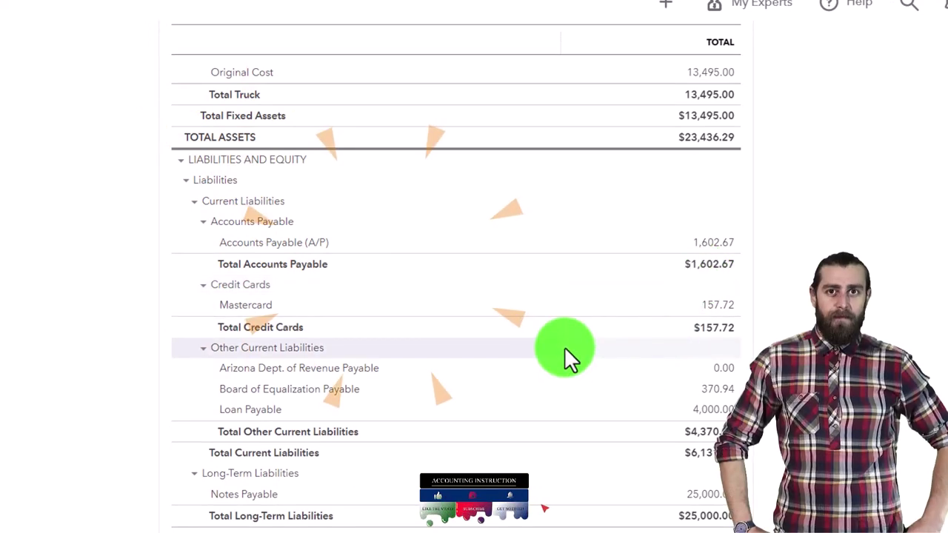
{"action": "scroll", "coordinate": [565, 346], "scroll_direction": "up", "scroll_amount": 10}
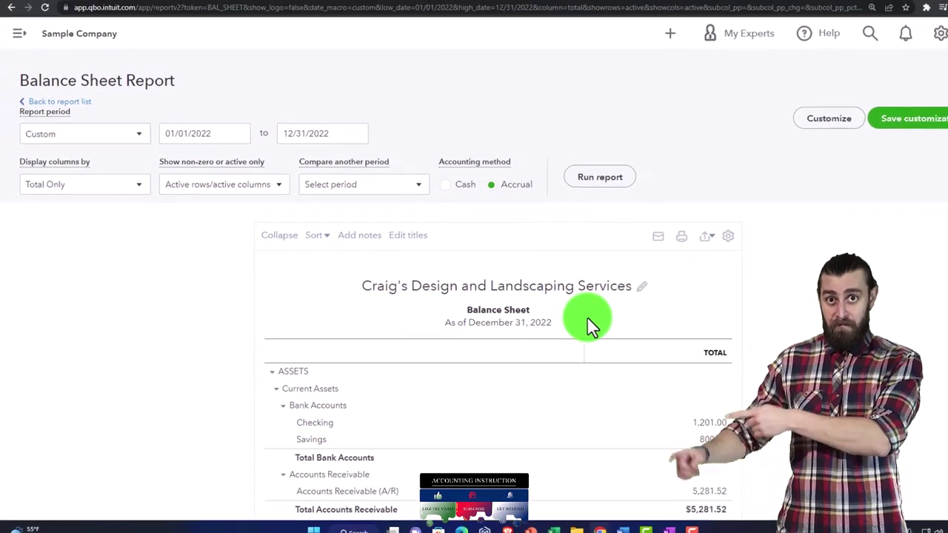
Return to the sample company's Employees page and open the Reports list.
{"action": "left_click", "coordinate": [563, 9]}
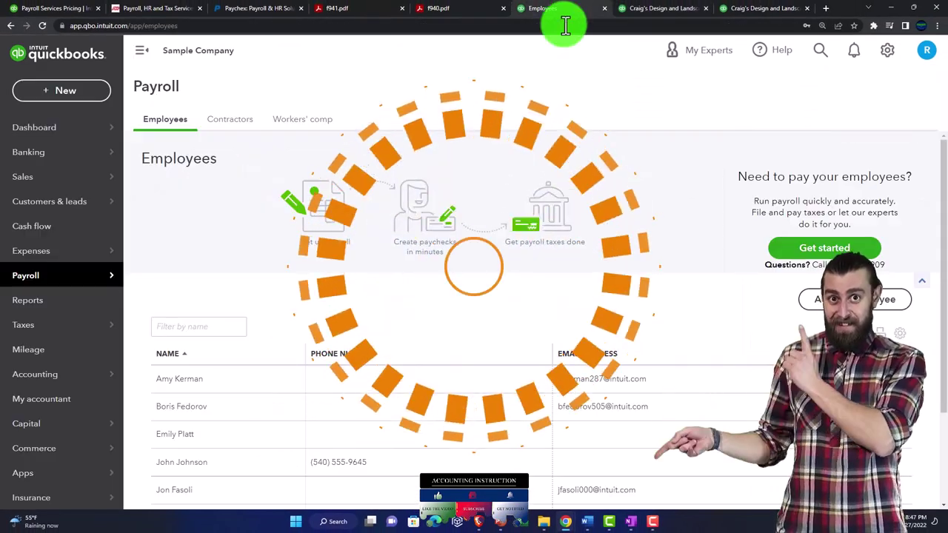
{"action": "mouse_move", "coordinate": [88, 282]}
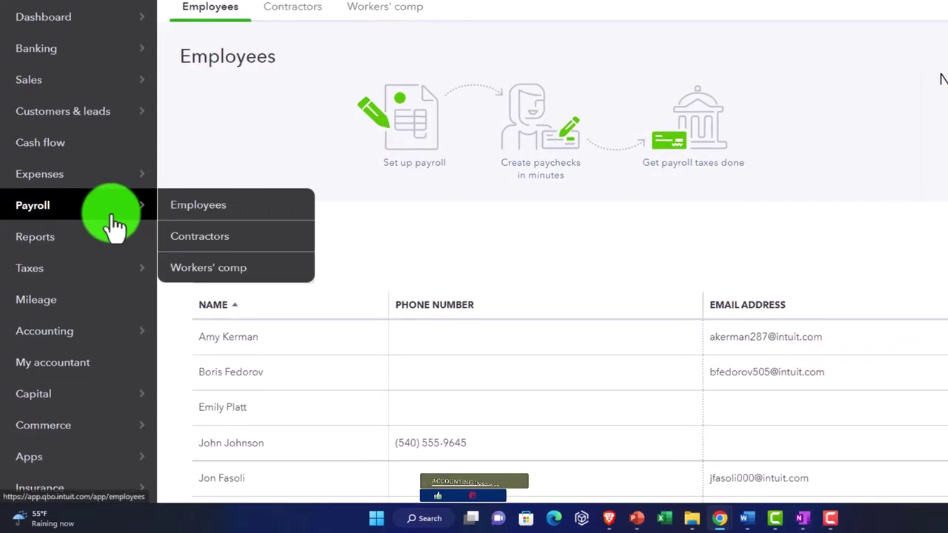
{"action": "mouse_move", "coordinate": [62, 78]}
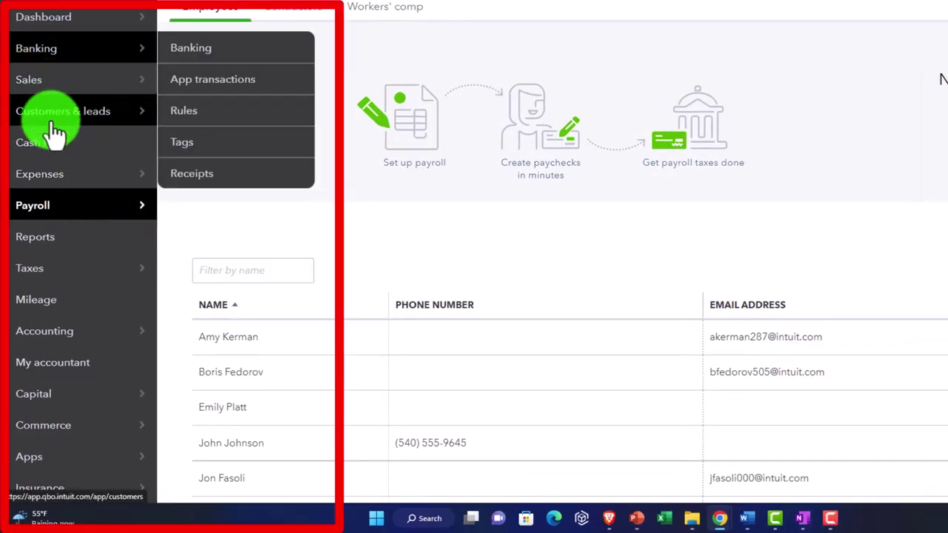
{"action": "left_click", "coordinate": [50, 238]}
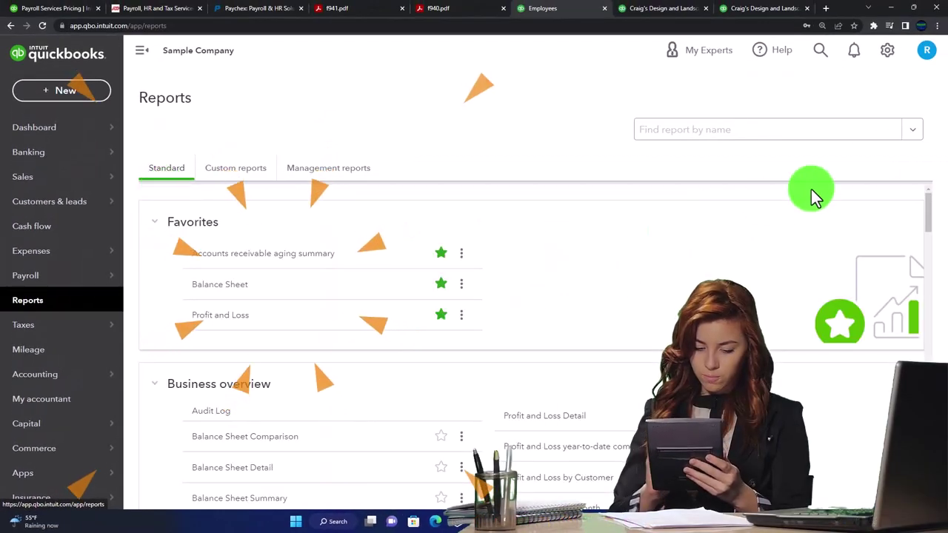
Examine the standard reports in the Employees and Payroll groups, including Multiple Worksites.
{"action": "scroll", "coordinate": [922, 296], "scroll_direction": "down", "scroll_amount": 15}
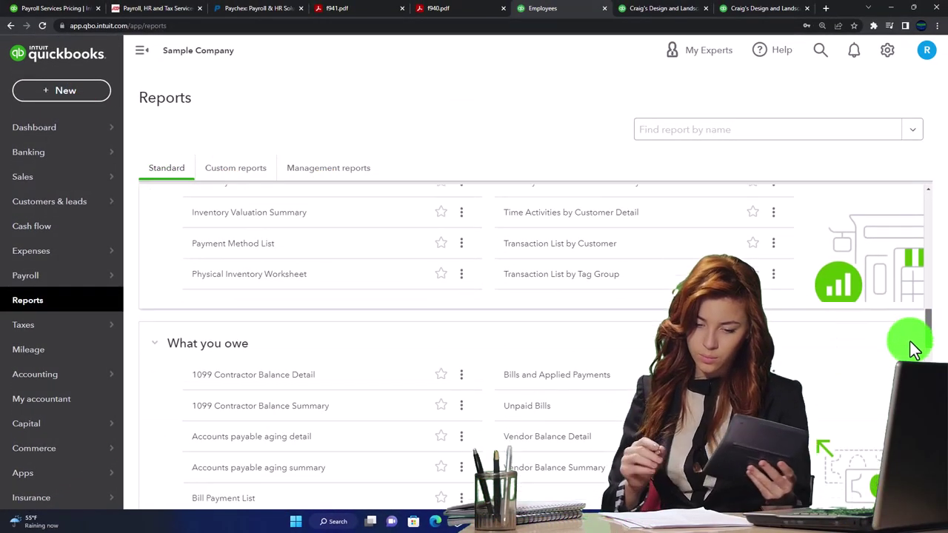
{"action": "scroll", "coordinate": [593, 341], "scroll_direction": "down", "scroll_amount": 4}
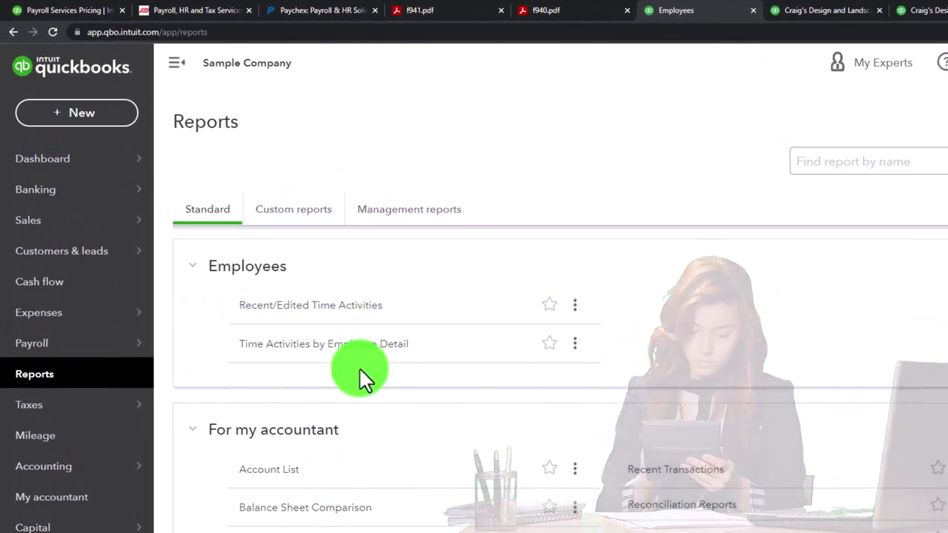
{"action": "scroll", "coordinate": [351, 363], "scroll_direction": "down", "scroll_amount": 5}
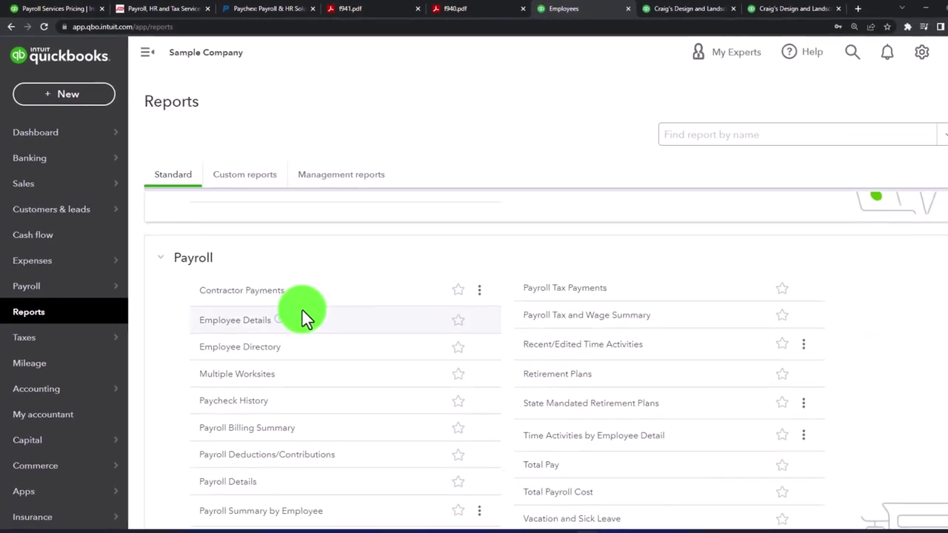
{"action": "scroll", "coordinate": [291, 298], "scroll_direction": "down", "scroll_amount": 1}
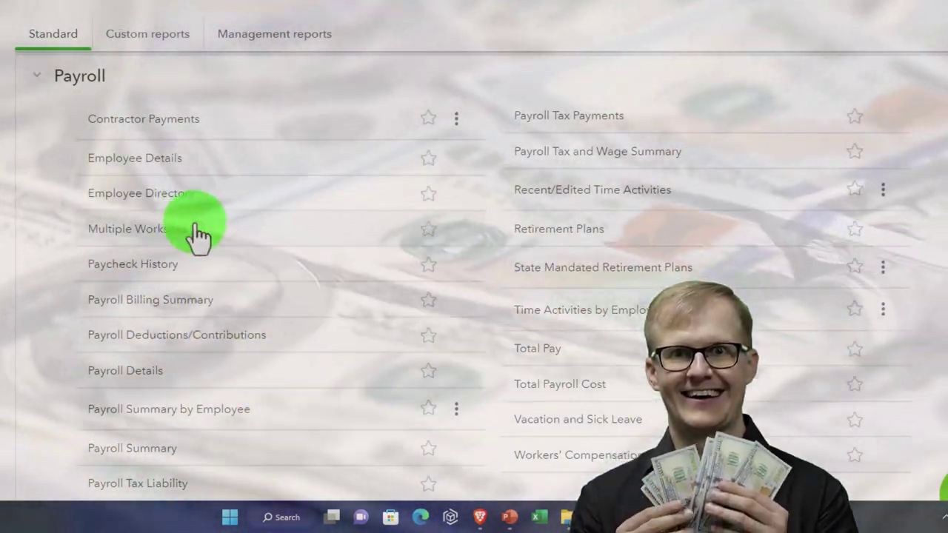
{"action": "left_click", "coordinate": [166, 230]}
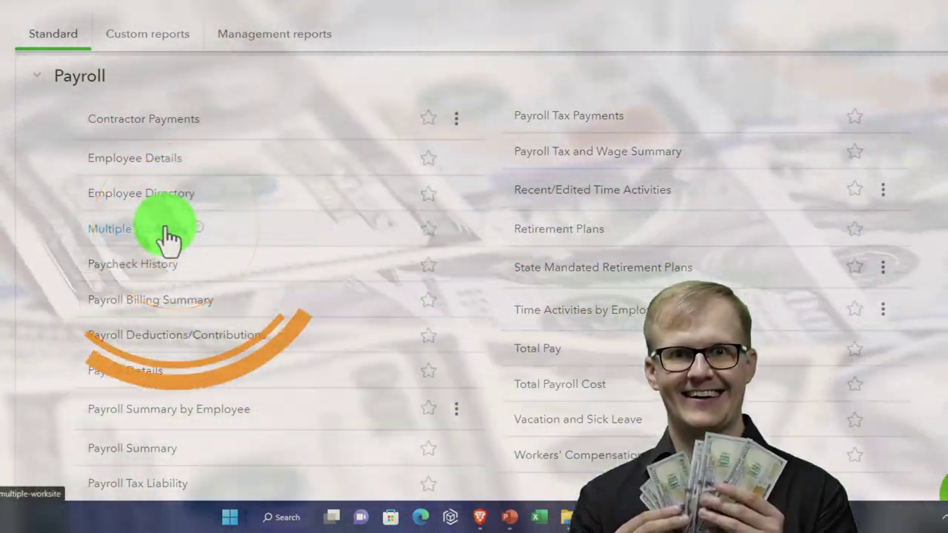